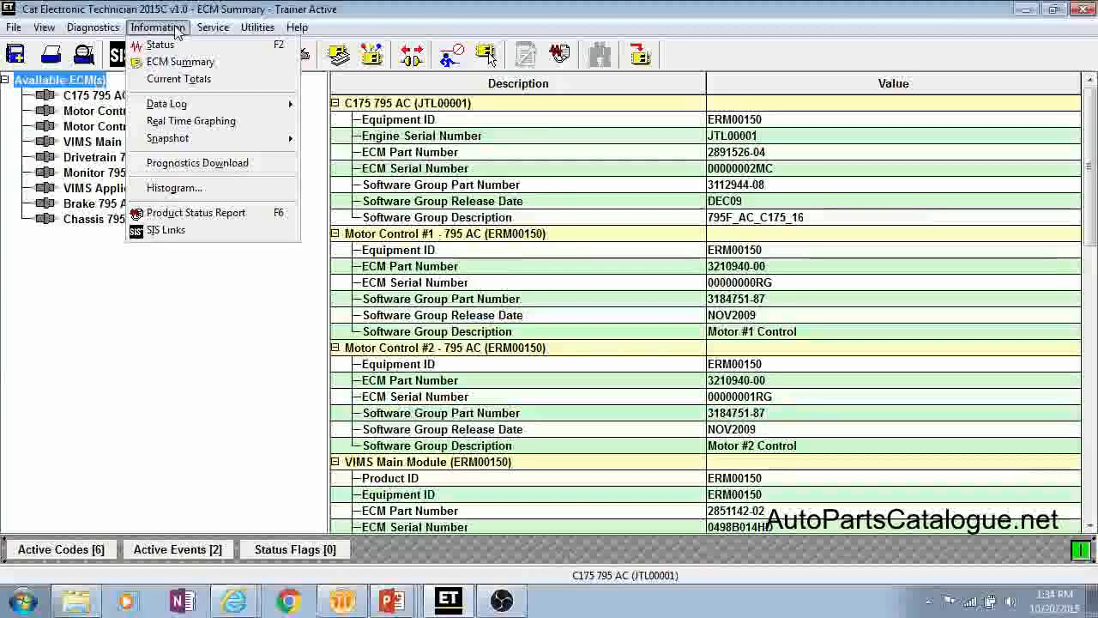
Step: Open the status parameters and view the Fuel Delivery, Temperatures and Pressures groups of the C175 795 AC engine
mouse_move(213, 29)
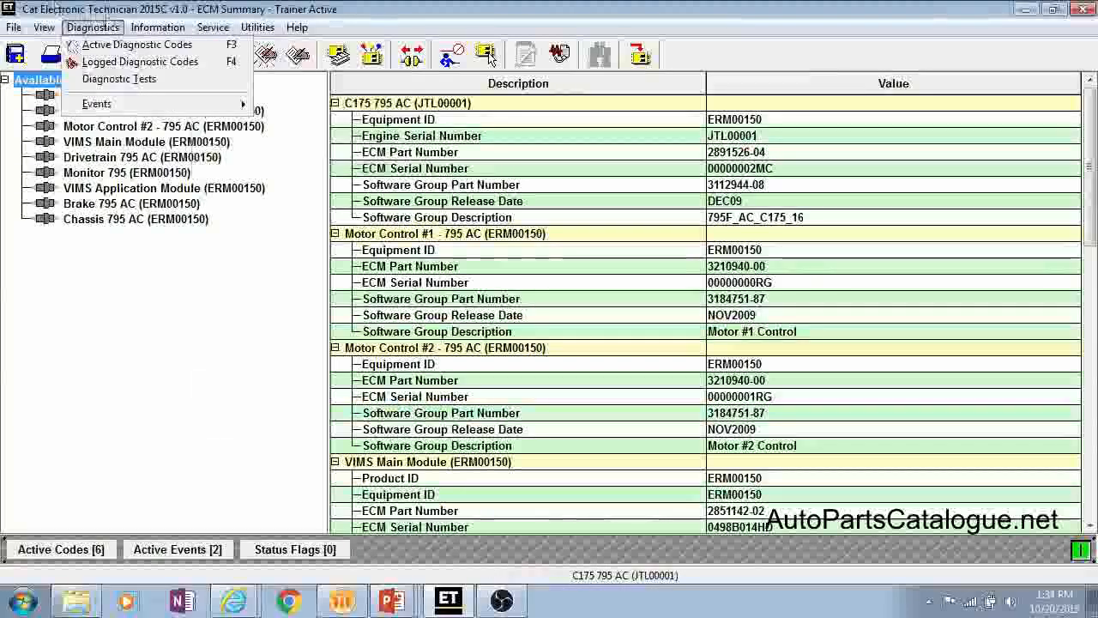
mouse_move(158, 32)
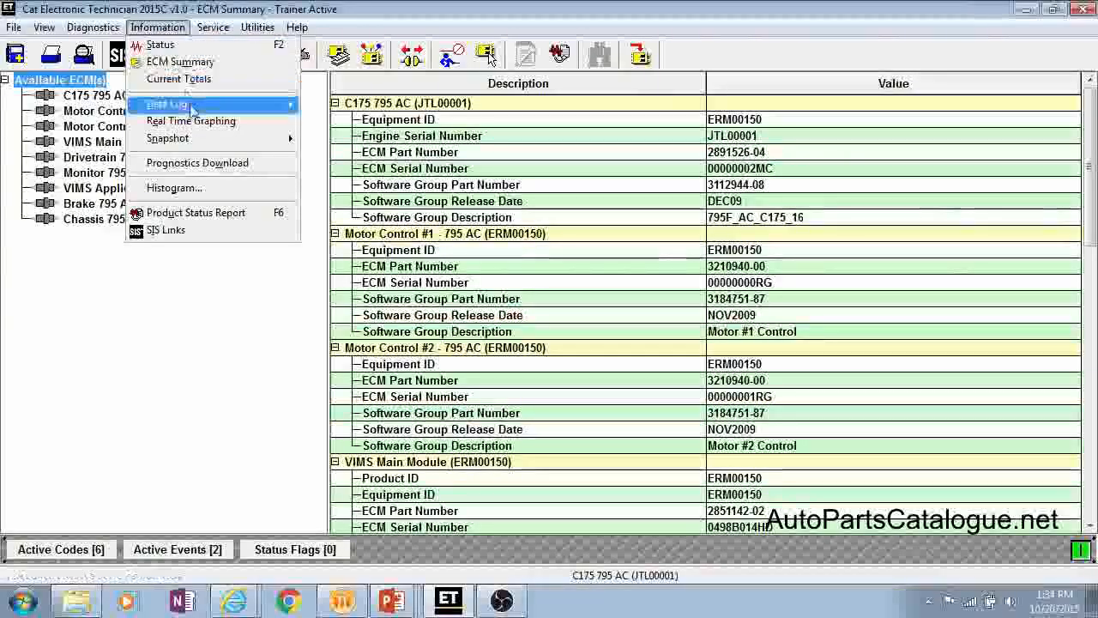
mouse_move(186, 105)
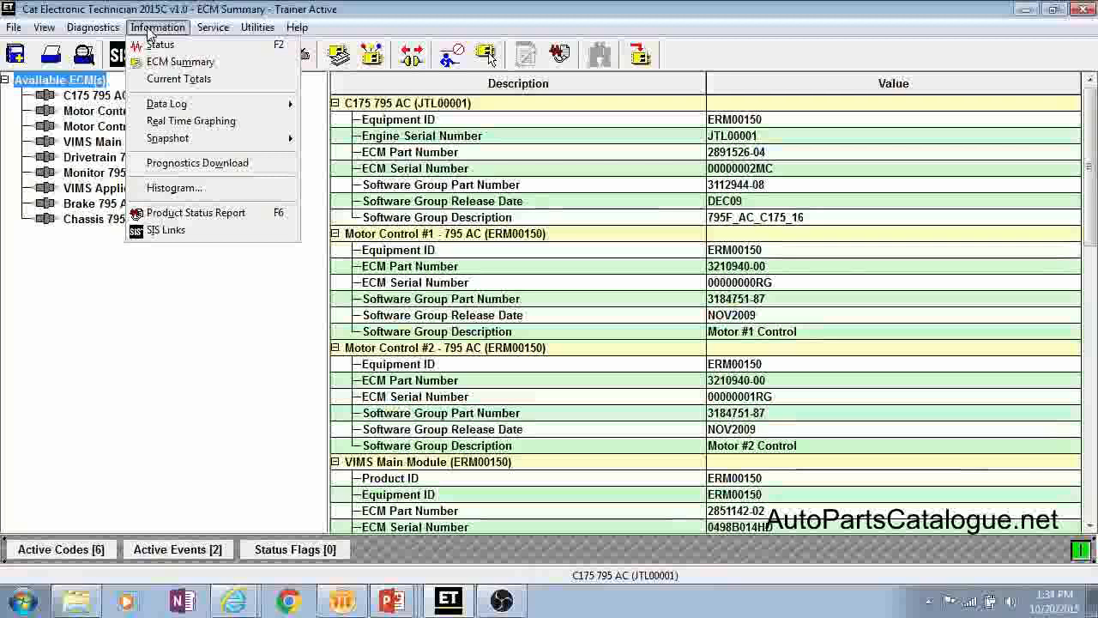
left_click(156, 45)
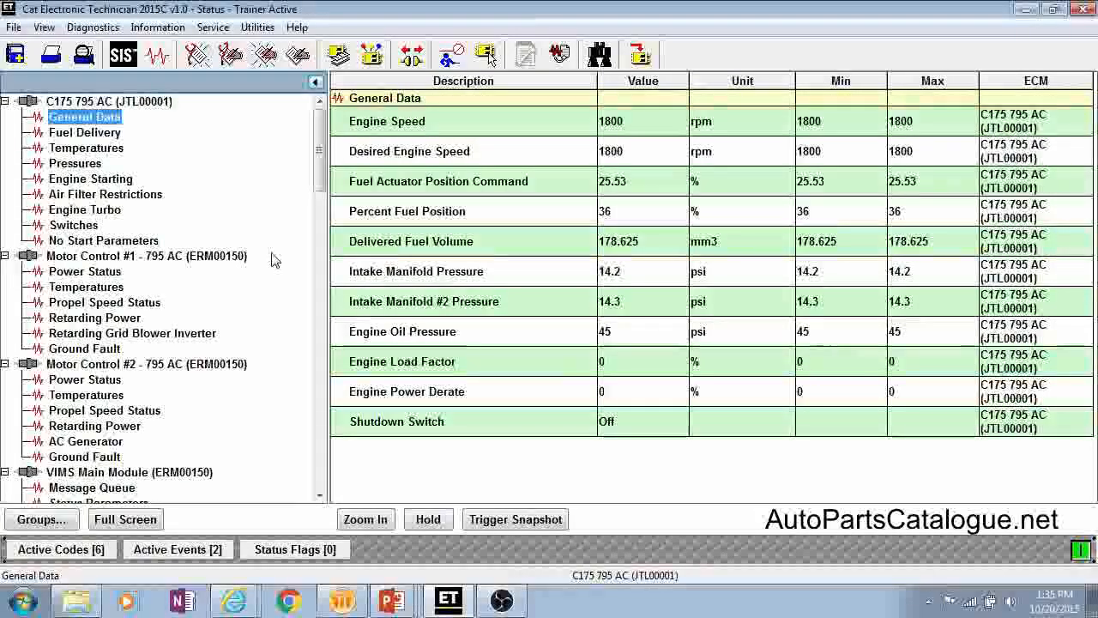
left_click(110, 133)
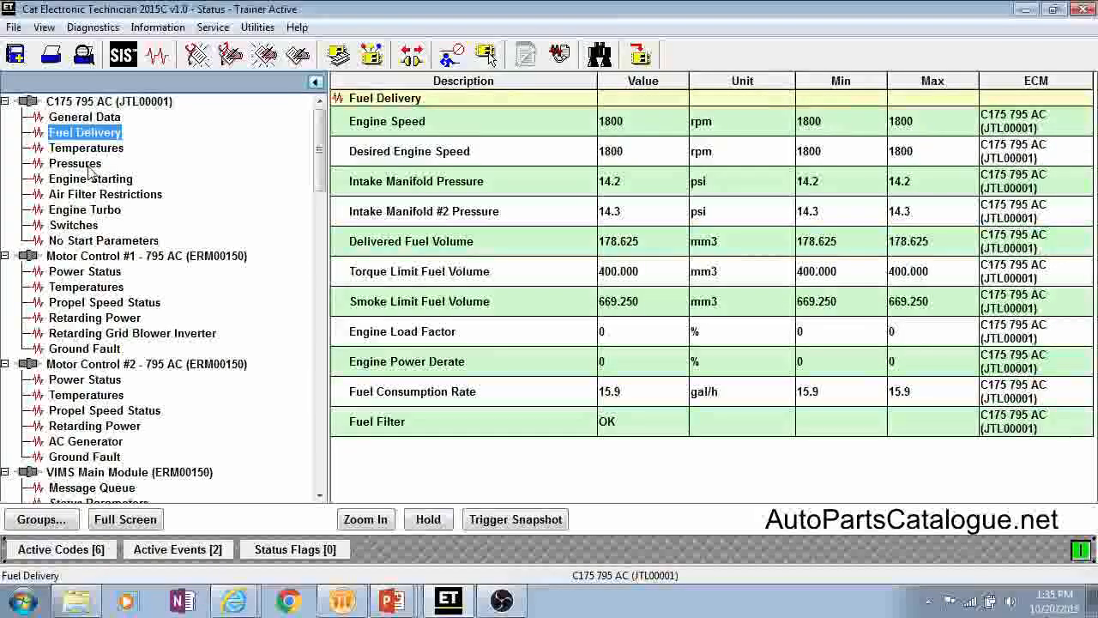
left_click(90, 149)
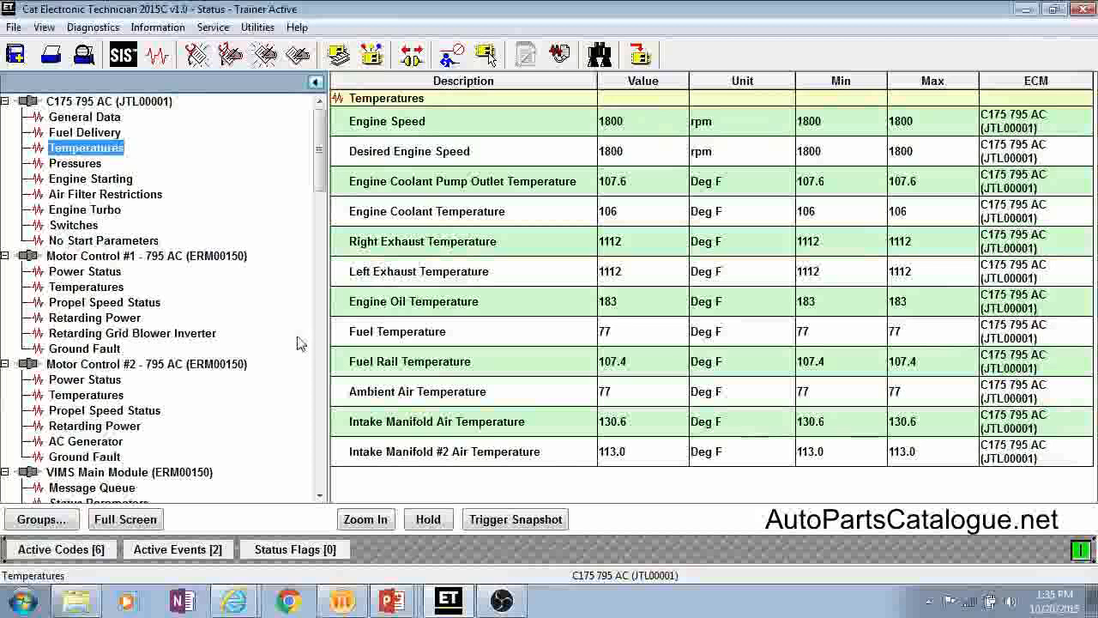
left_click(65, 163)
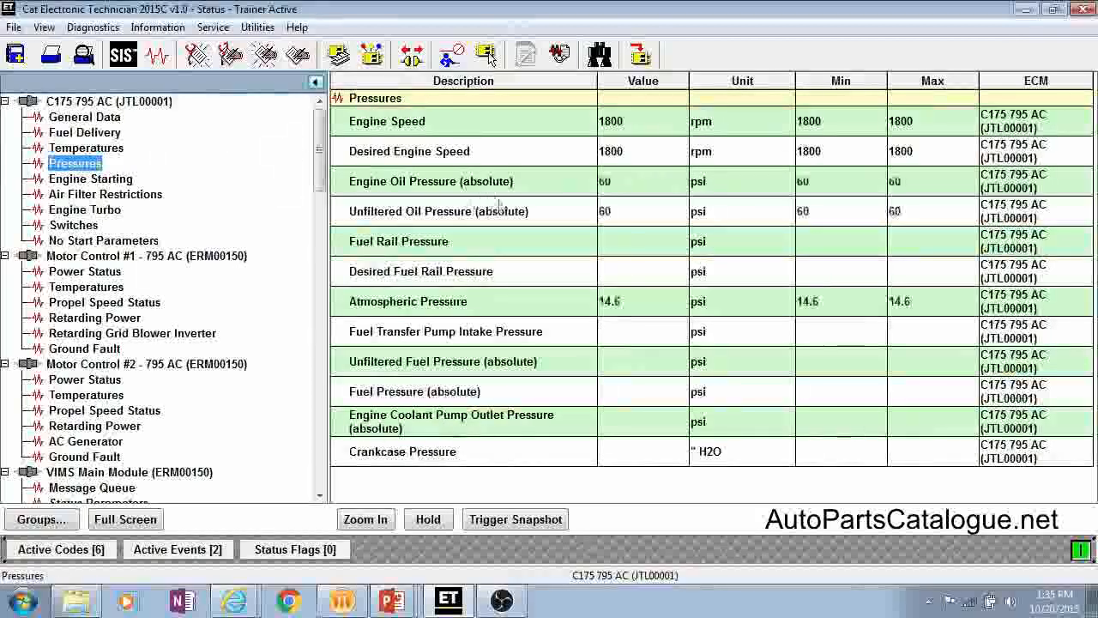
Step: Collapse the status group tree to widen the parameter table and expand it again
left_click(315, 82)
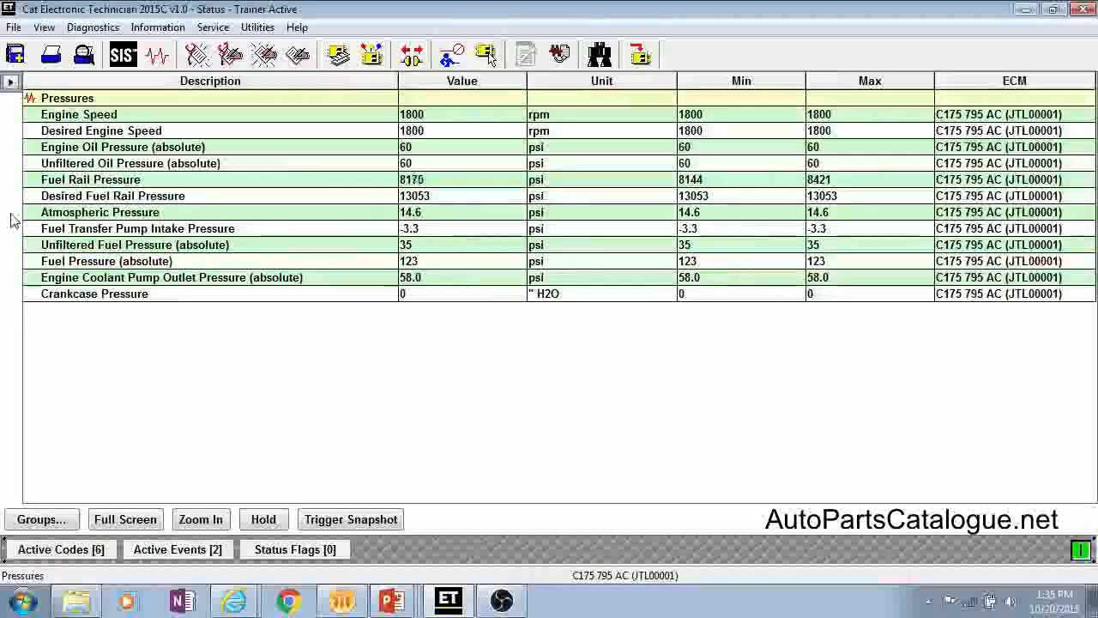
left_click(10, 82)
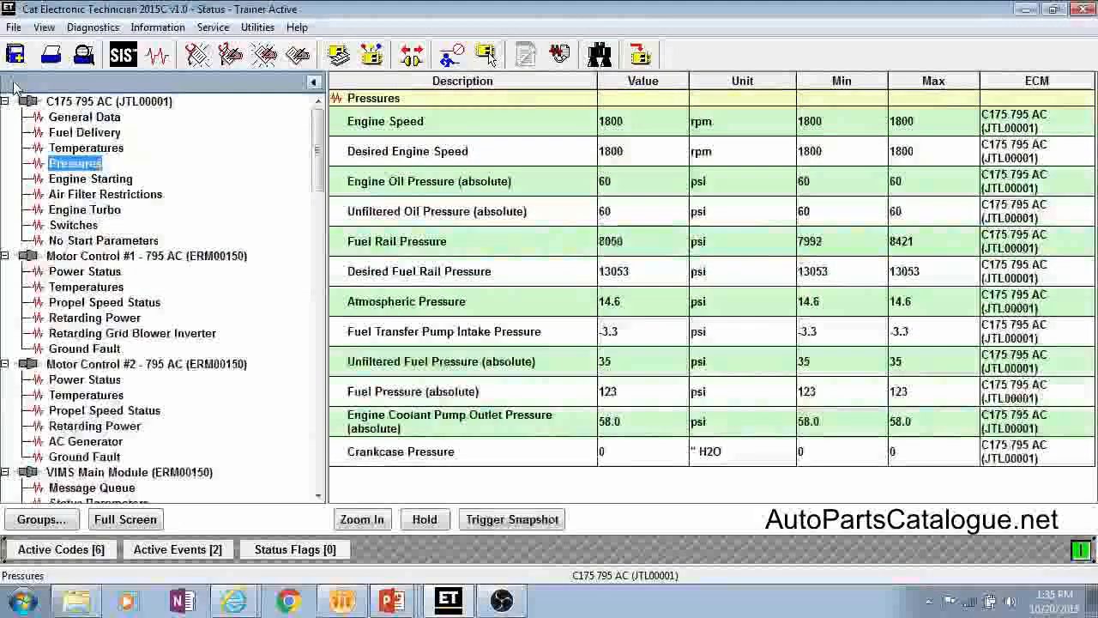
Step: Hide the Min, Max and ECM columns of the Pressures table and reset the columns to default
right_click(961, 86)
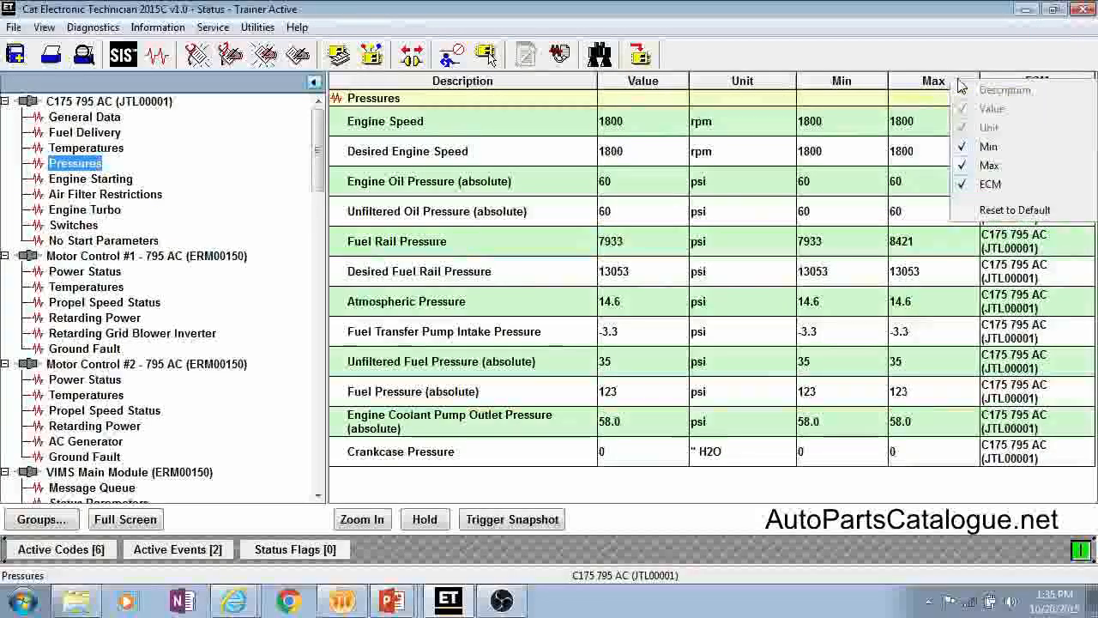
left_click(988, 147)
right_click(948, 82)
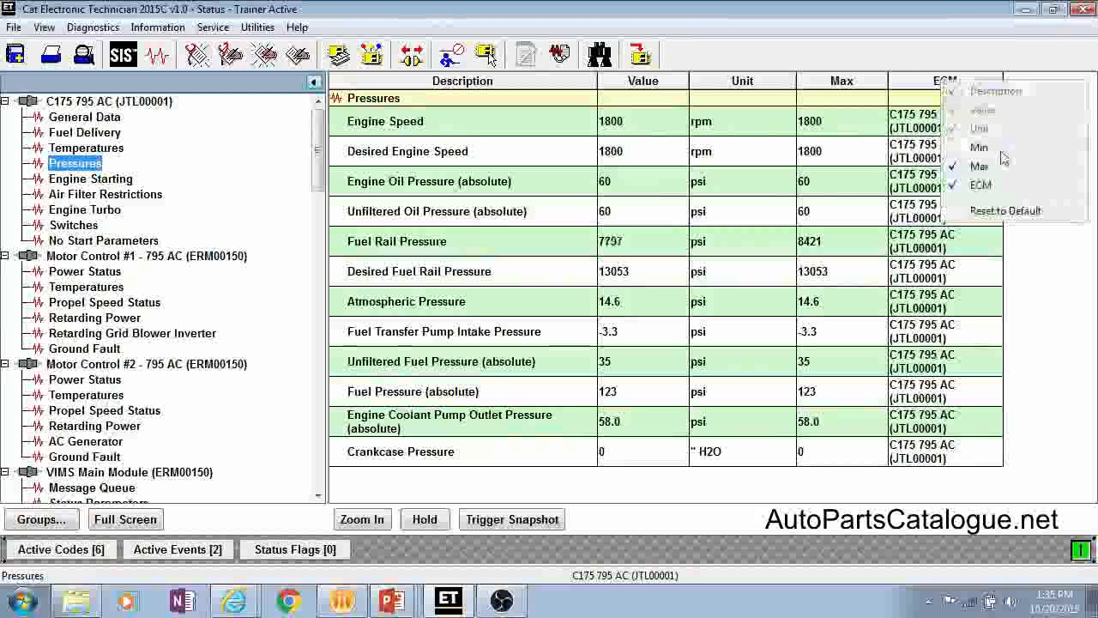
left_click(982, 166)
right_click(852, 81)
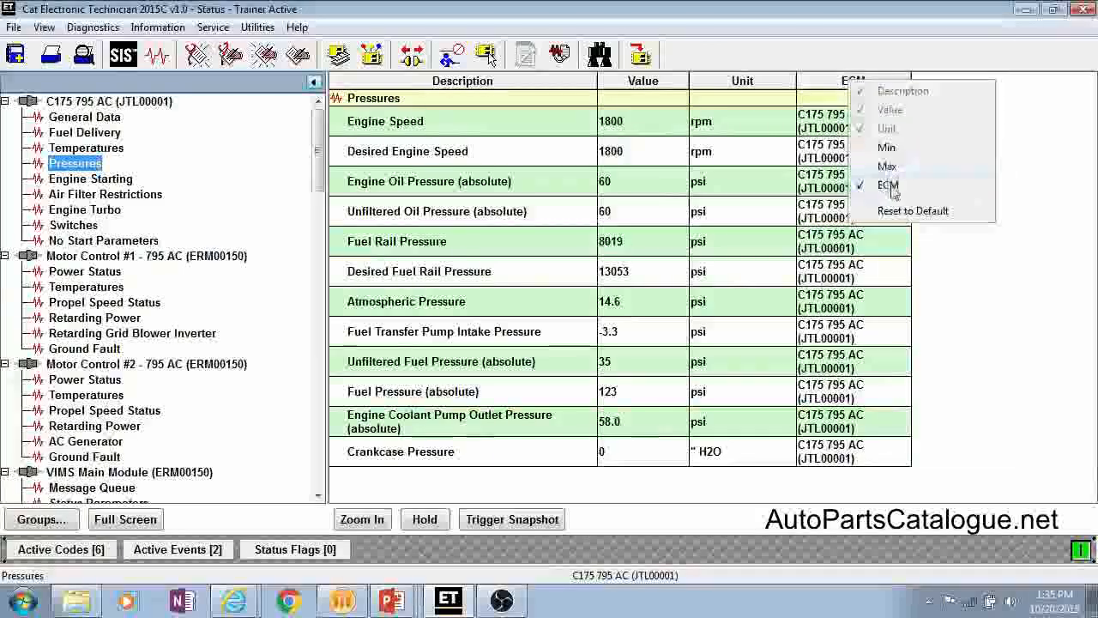
left_click(889, 186)
right_click(802, 82)
left_click(880, 210)
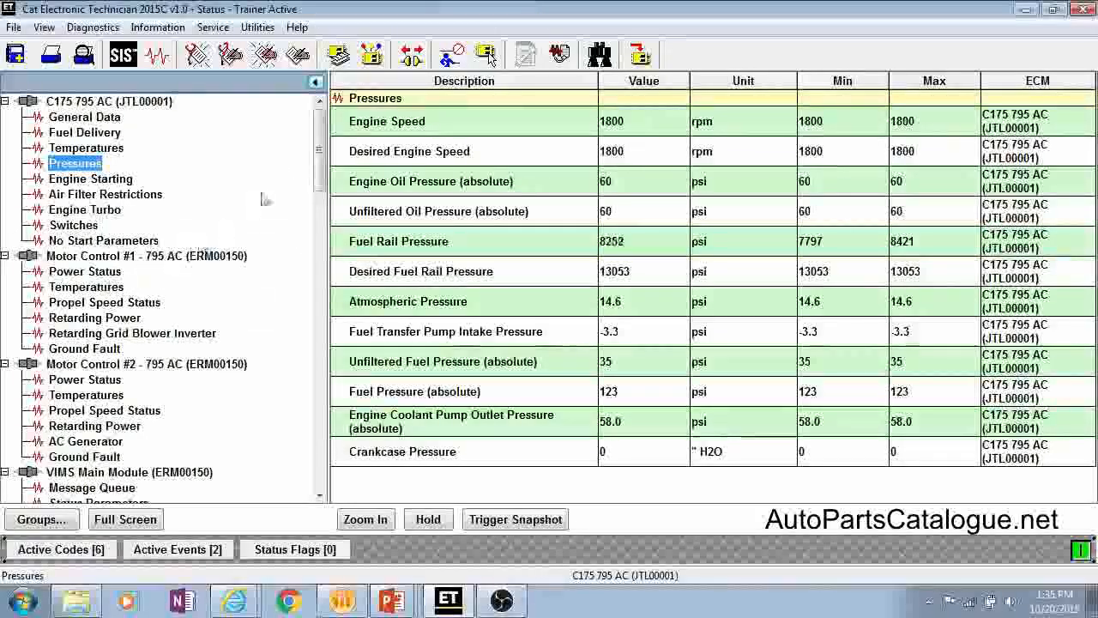
Step: View the Power Status group of Motor Control #2 and browse to the Custom Status Groups
left_click_drag(323, 156, 324, 174)
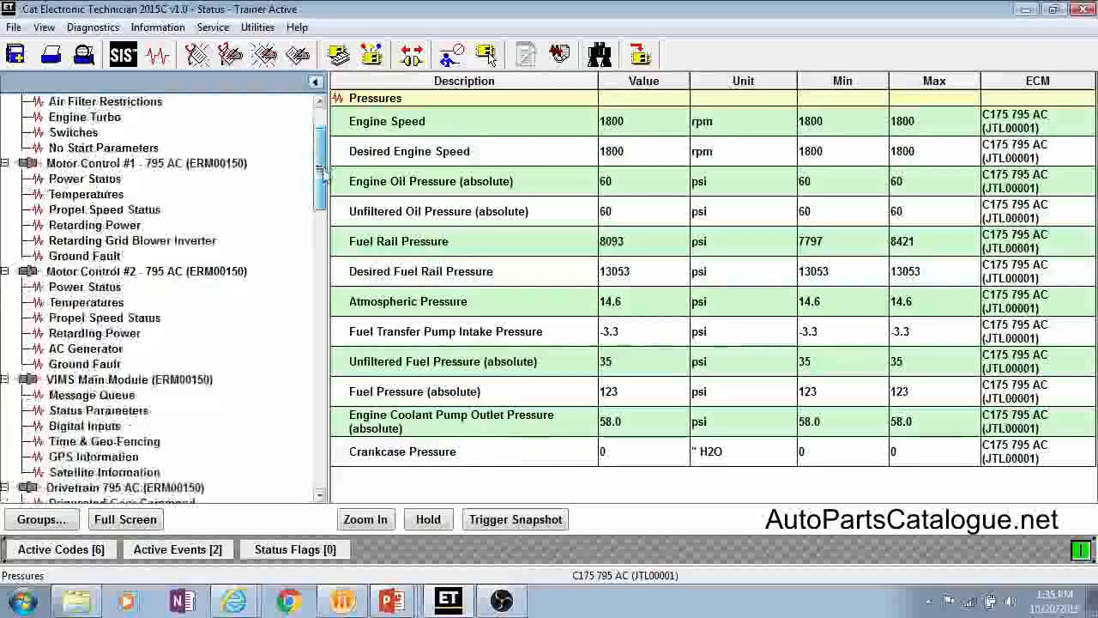
left_click(85, 287)
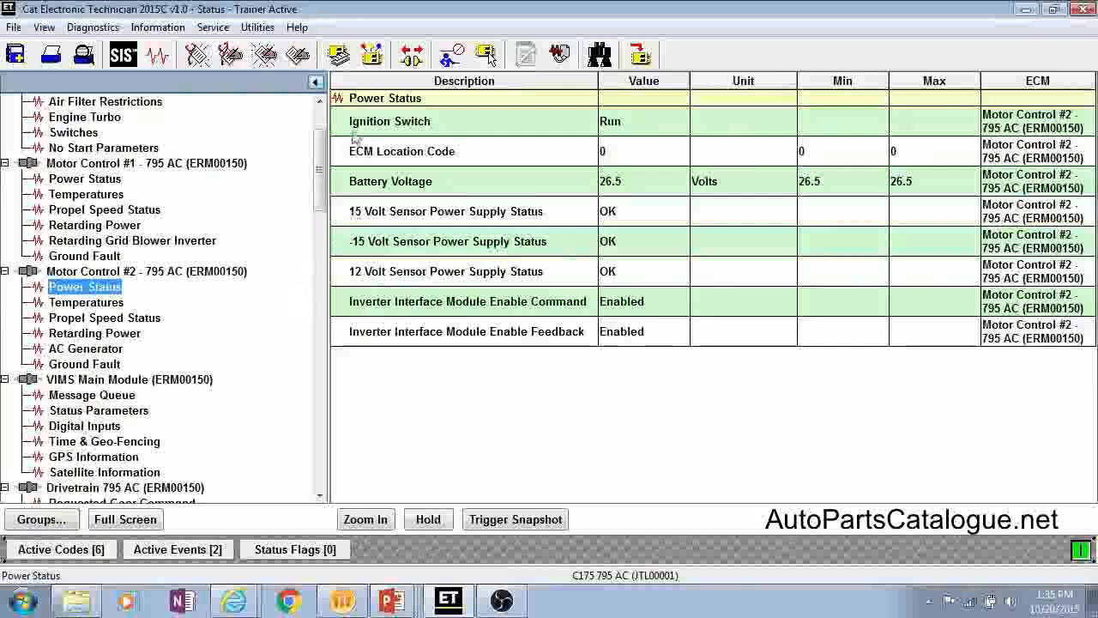
left_click_drag(321, 174, 324, 383)
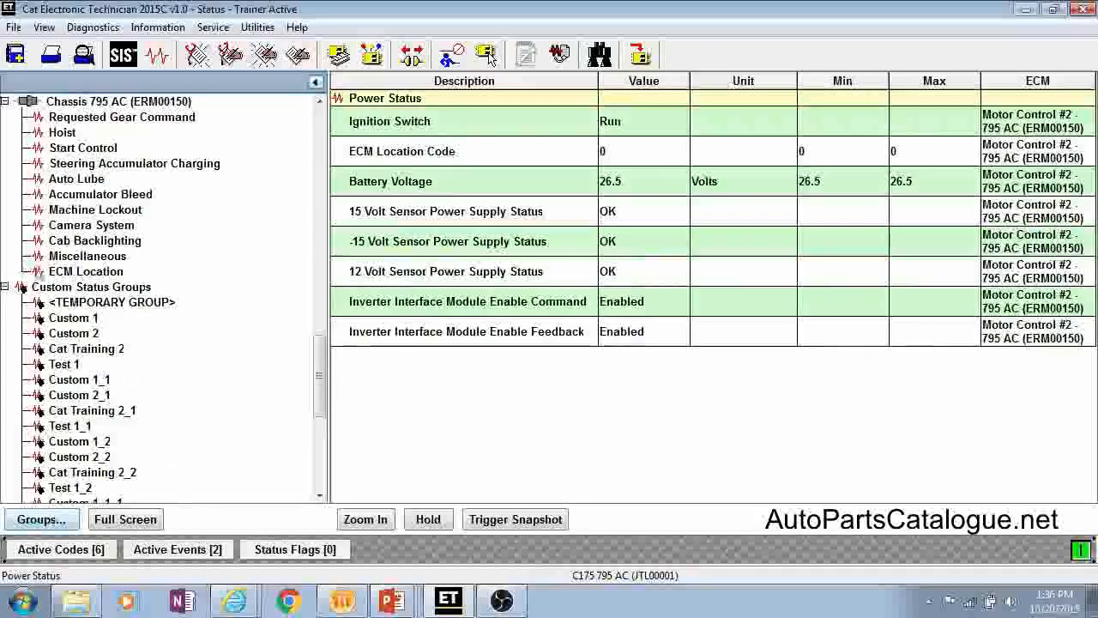
Step: Select <TEMPORARY GROUP> in the group management and open its parameter list for changes
left_click(63, 524)
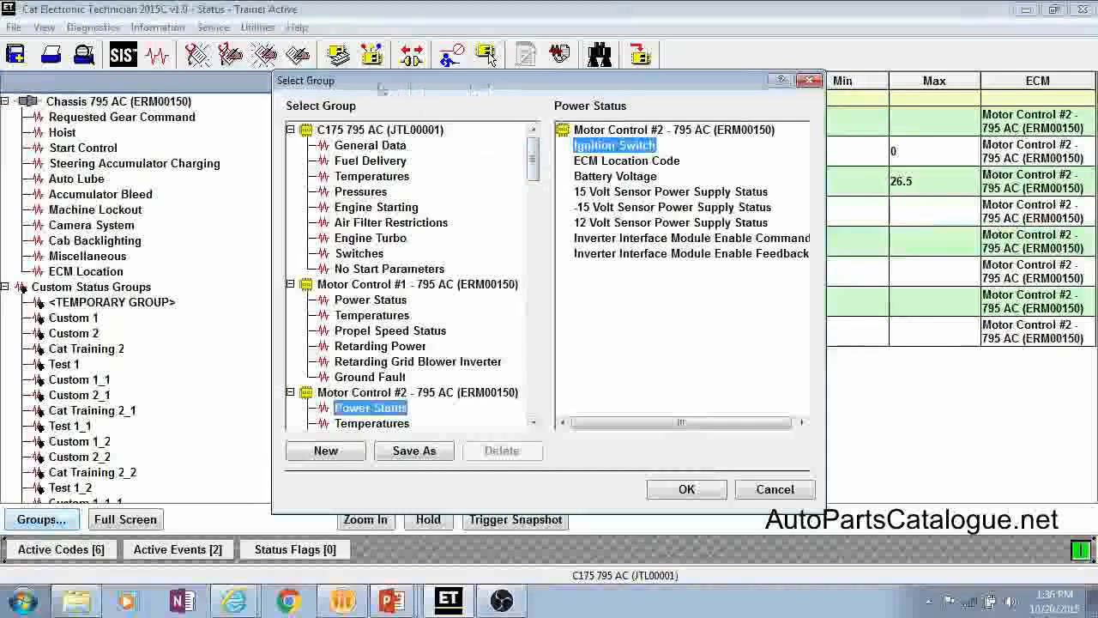
left_click_drag(533, 159, 536, 331)
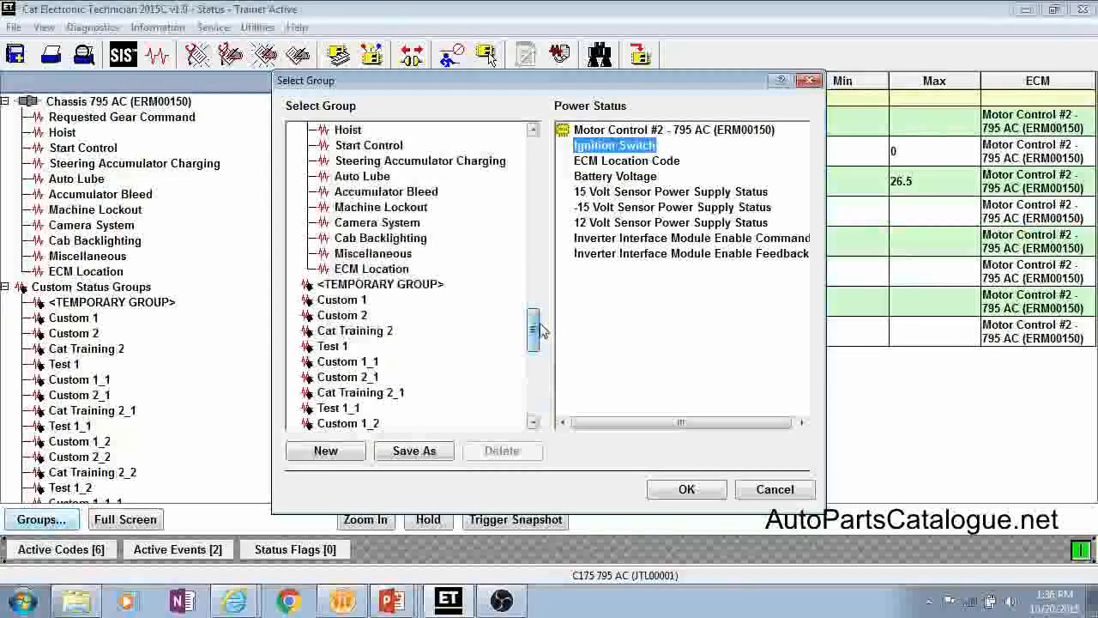
left_click(405, 271)
left_click(410, 285)
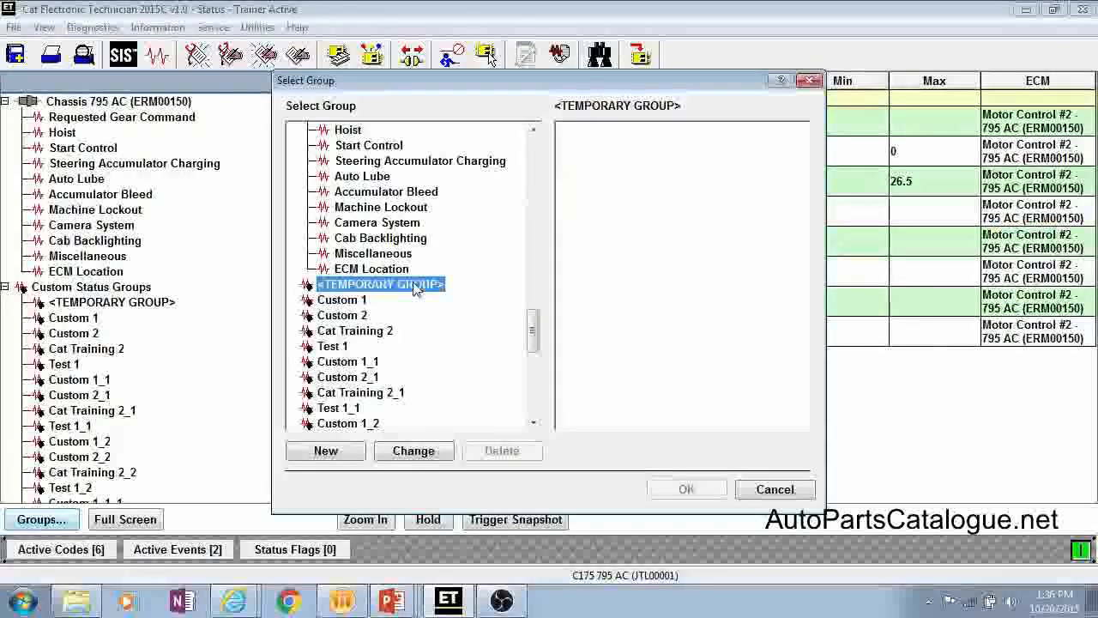
left_click(327, 452)
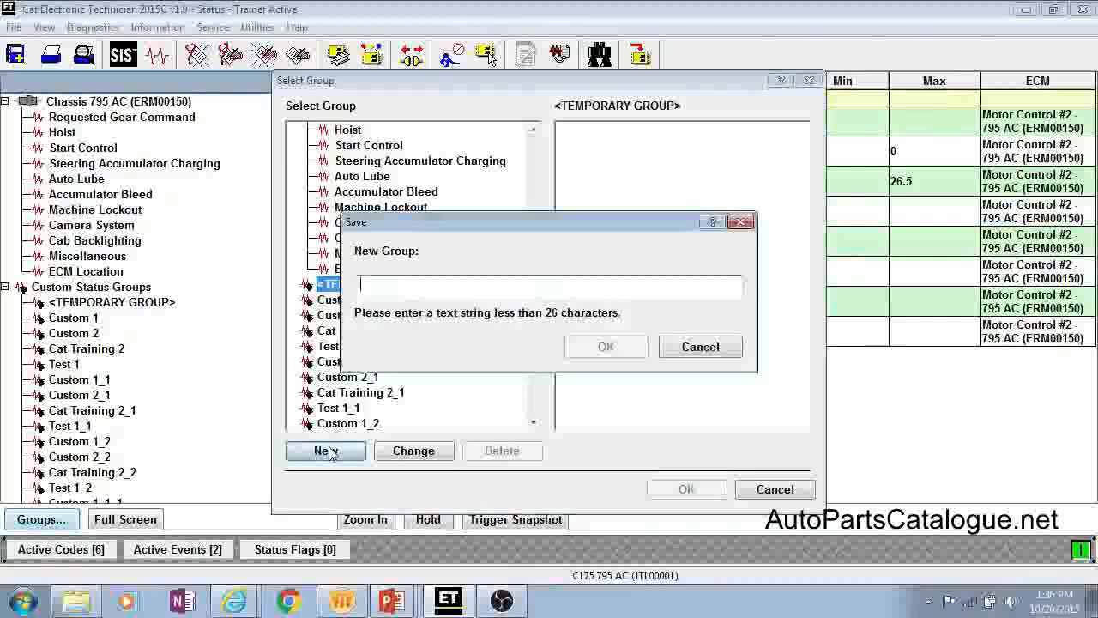
left_click(700, 347)
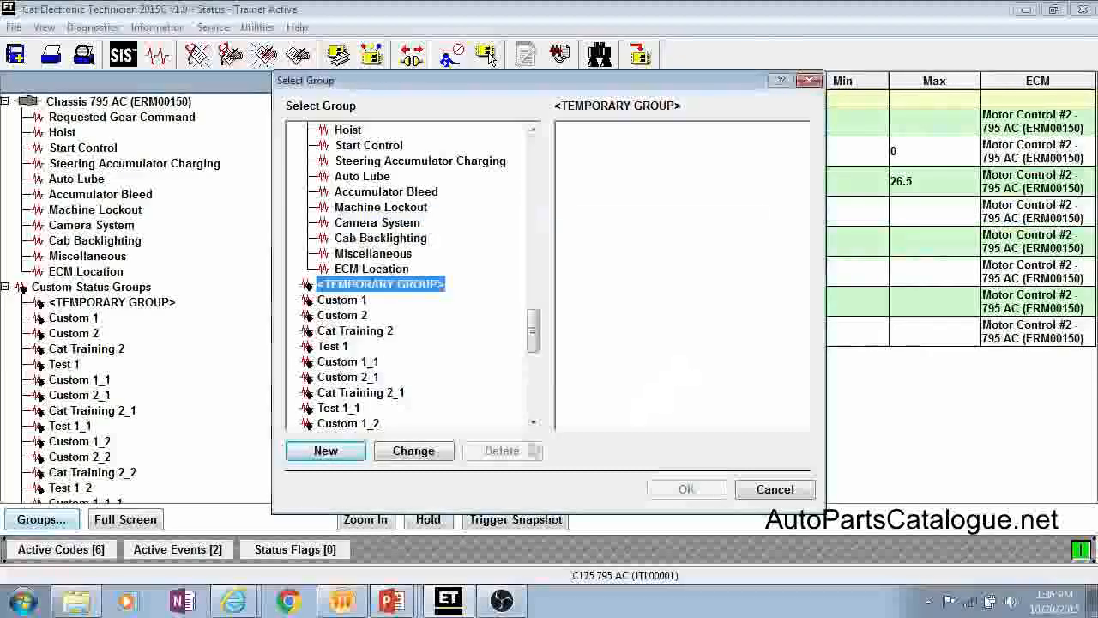
left_click(427, 455)
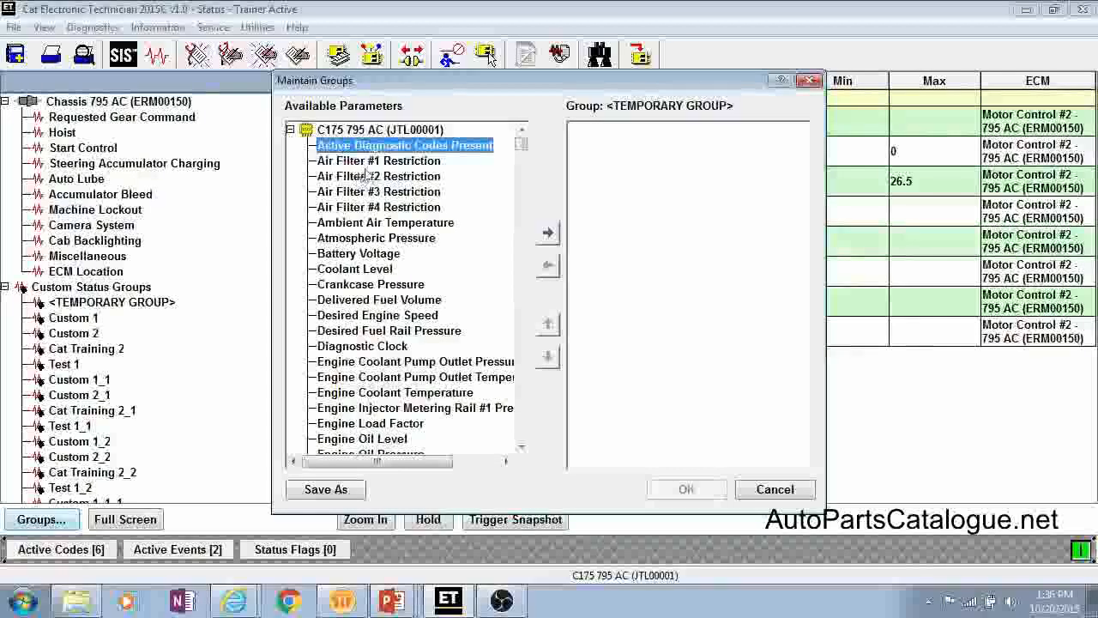
Step: Add the engine parameters Atmospheric Pressure, Delivered Fuel Volume, Desired Engine Speed, Engine Oil Level and Engine Oil Pressure to the temporary group
double_click(352, 239)
double_click(345, 284)
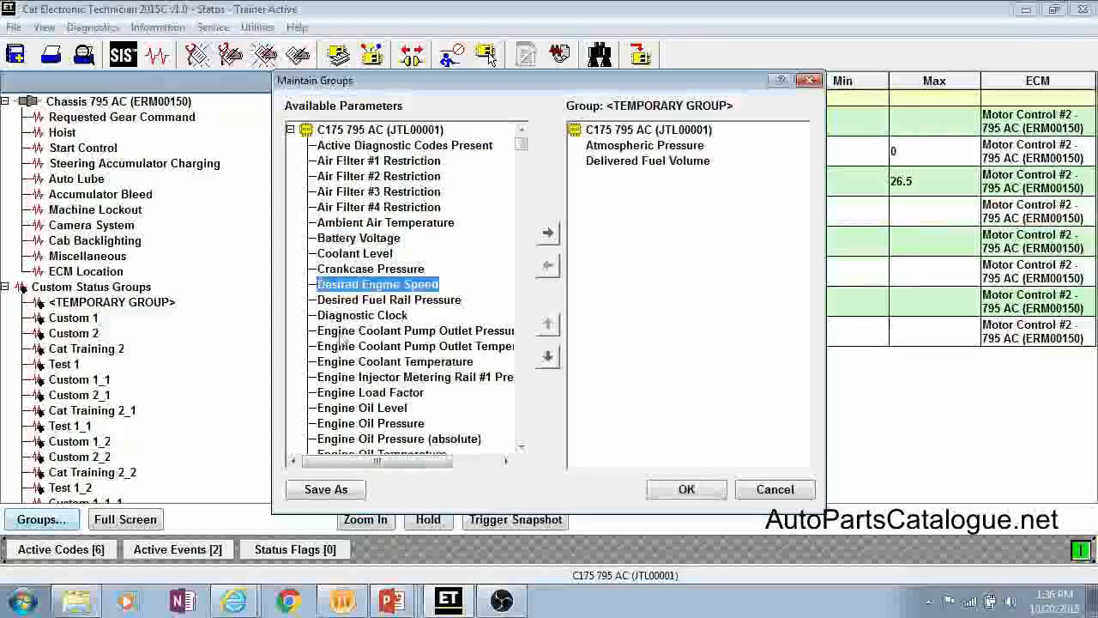
double_click(352, 284)
double_click(378, 392)
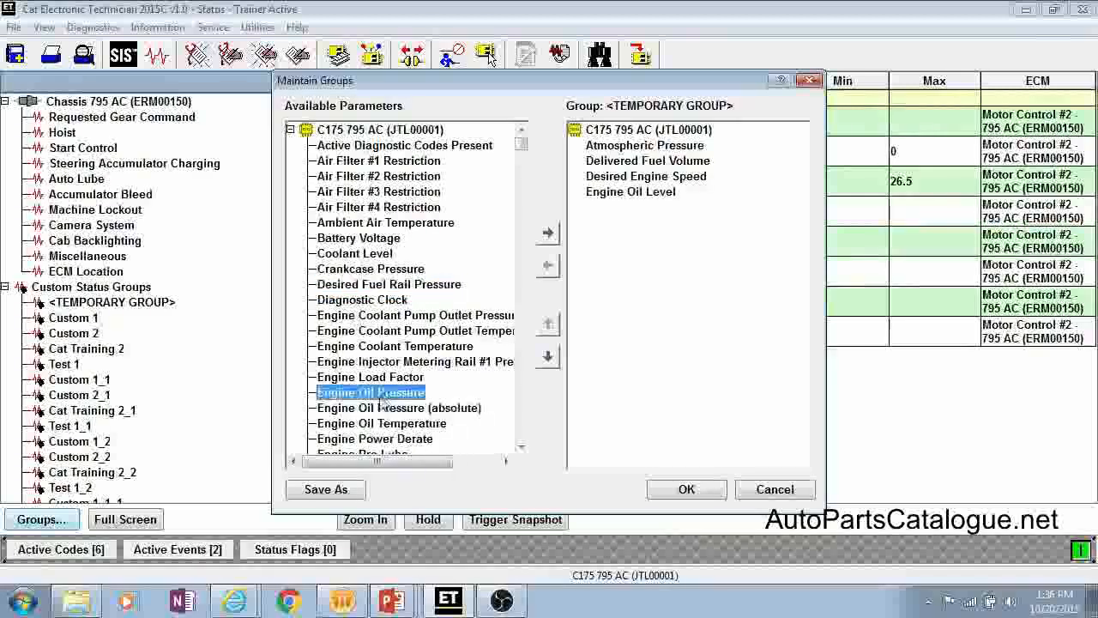
double_click(379, 394)
Step: Add the drivetrain parameters Drive Motor Speed #2 Signal #1 Speed, Drivetrain Desired Engine Speed and Electric Drive Cooling Fan Speed to the group
left_click_drag(522, 144, 522, 286)
double_click(397, 284)
double_click(369, 300)
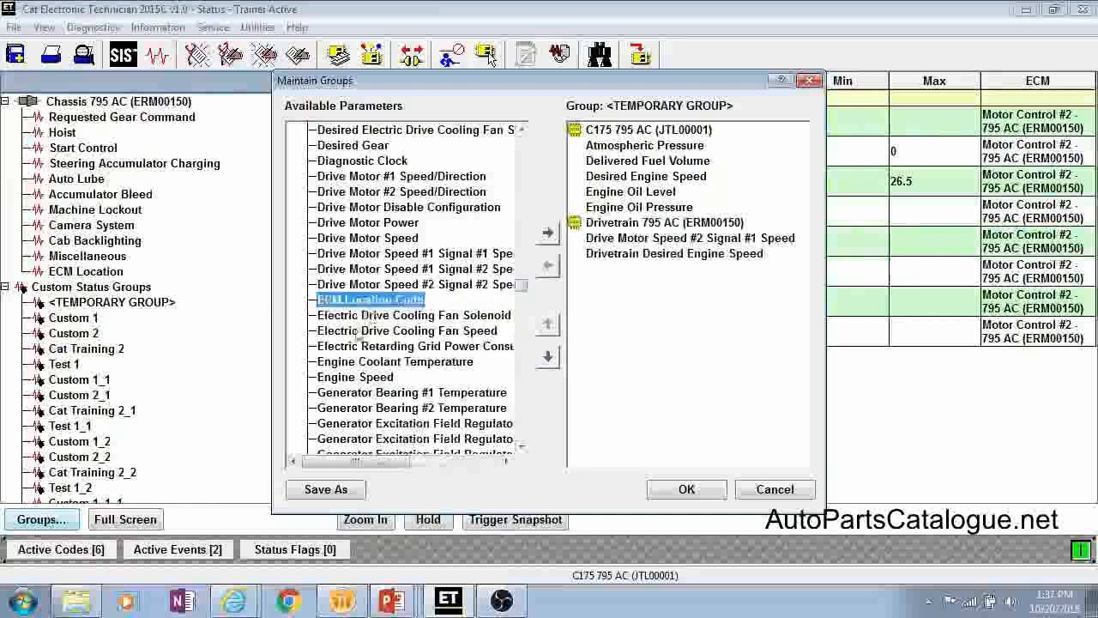
double_click(361, 331)
Step: Add the Monitor 795 parameters Parking Brake Warning Indicator Status and Powertrain System Warning Indicator to the temporary group
left_click_drag(521, 285, 521, 332)
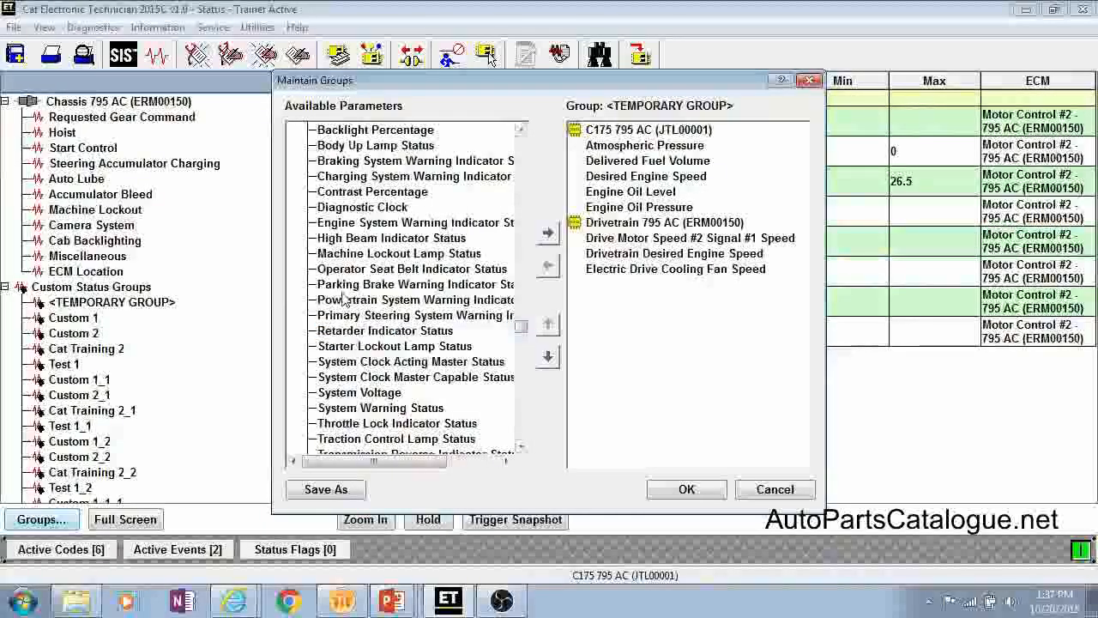
double_click(350, 285)
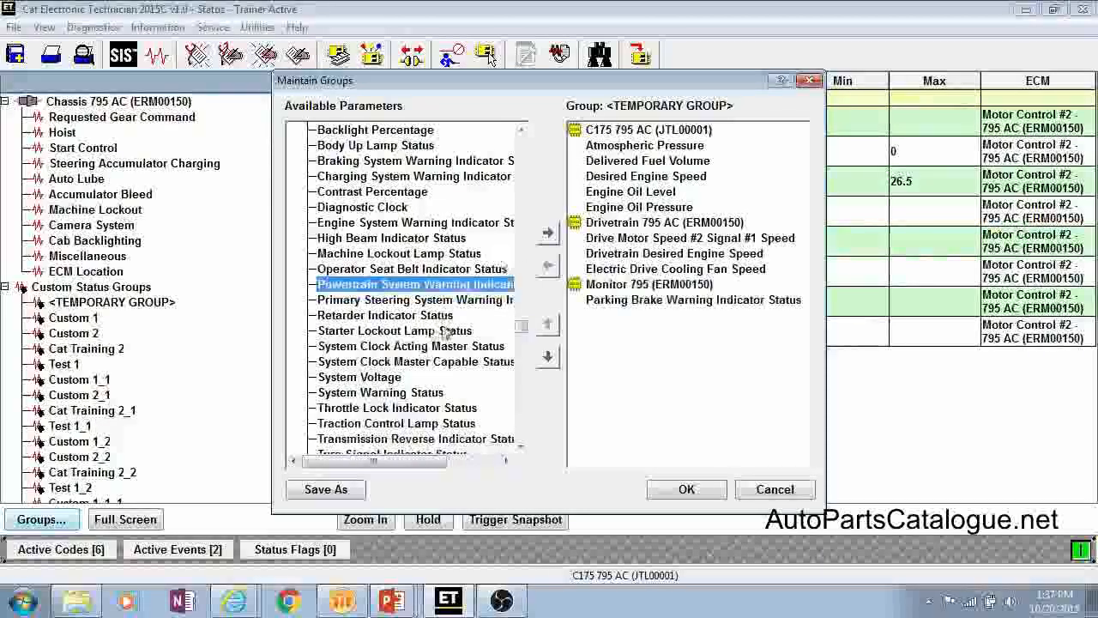
left_click(547, 233)
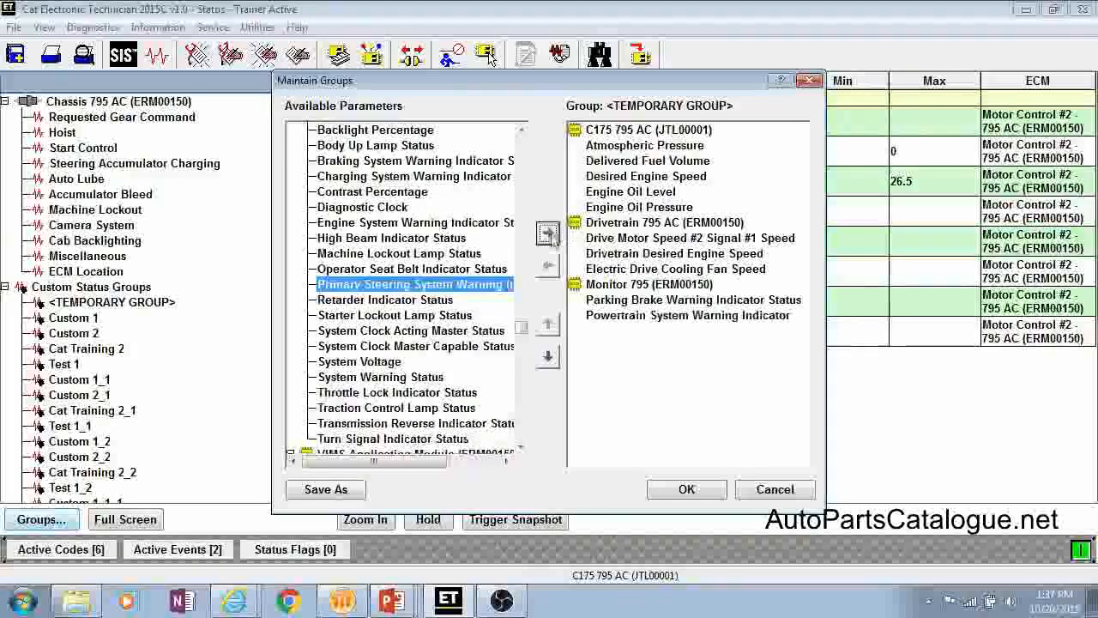
Step: Move Parking Brake Warning Indicator Status up one position, and save and display the temporary group in the status view
left_click(635, 284)
left_click(625, 301)
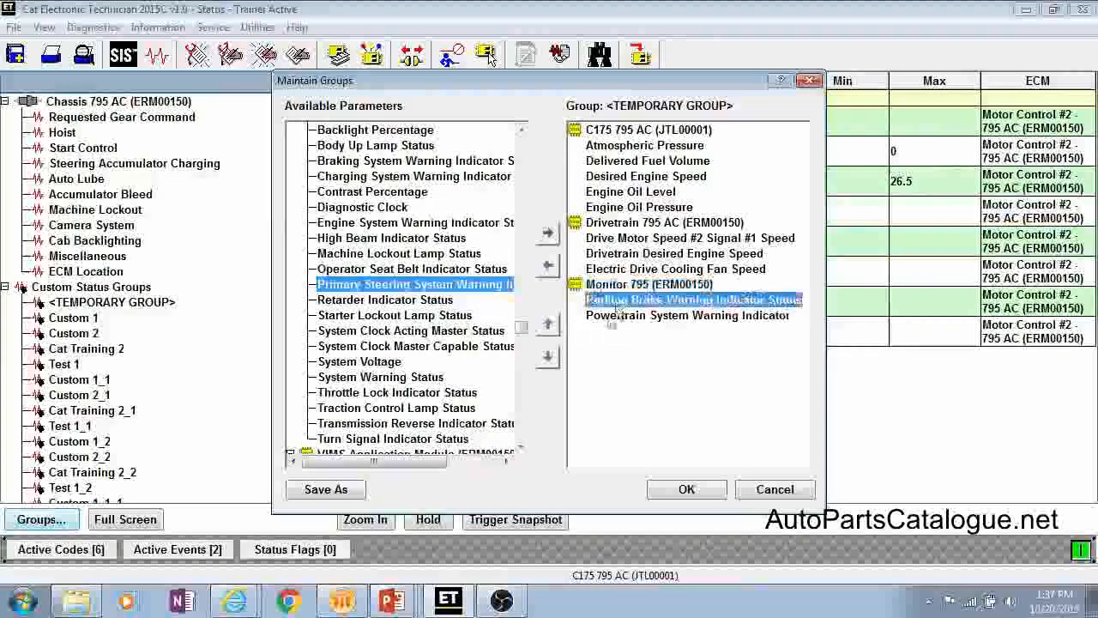
left_click(548, 325)
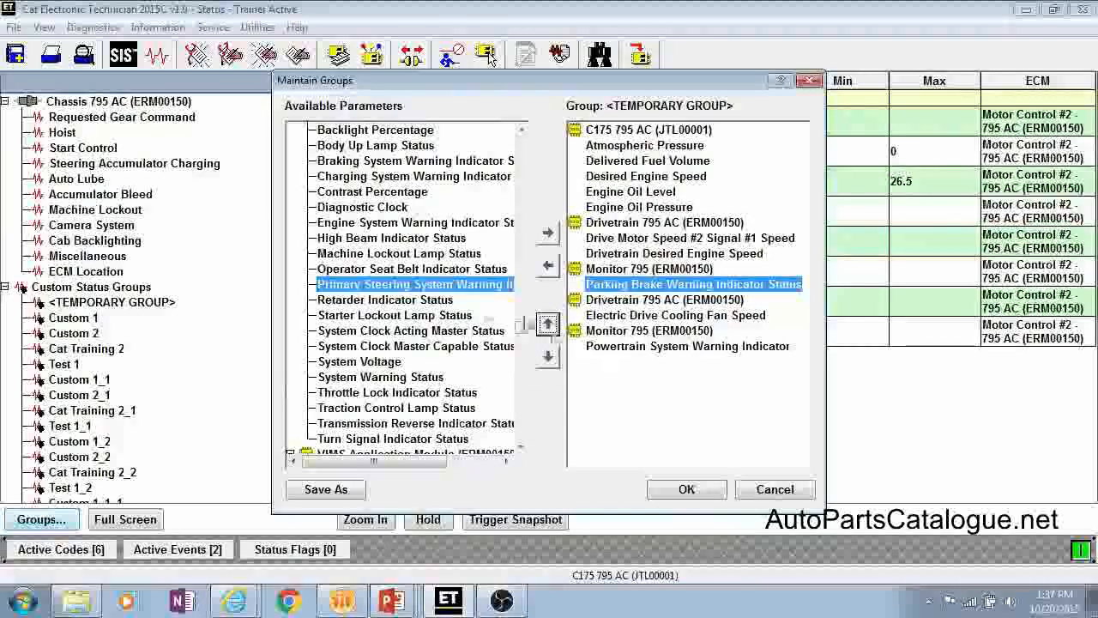
left_click(399, 345)
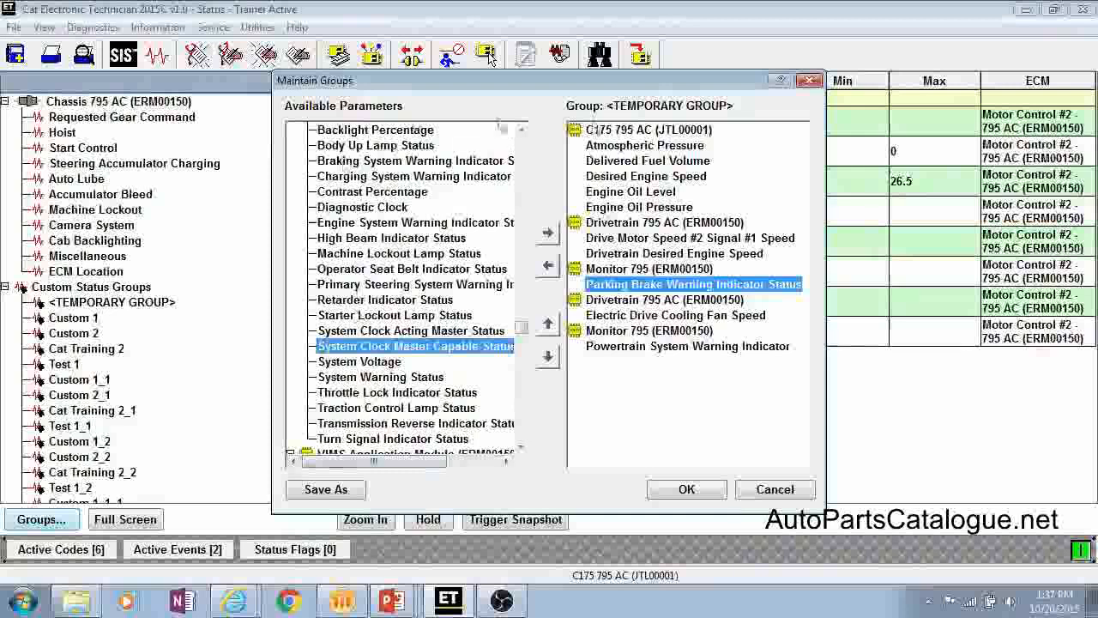
left_click(686, 491)
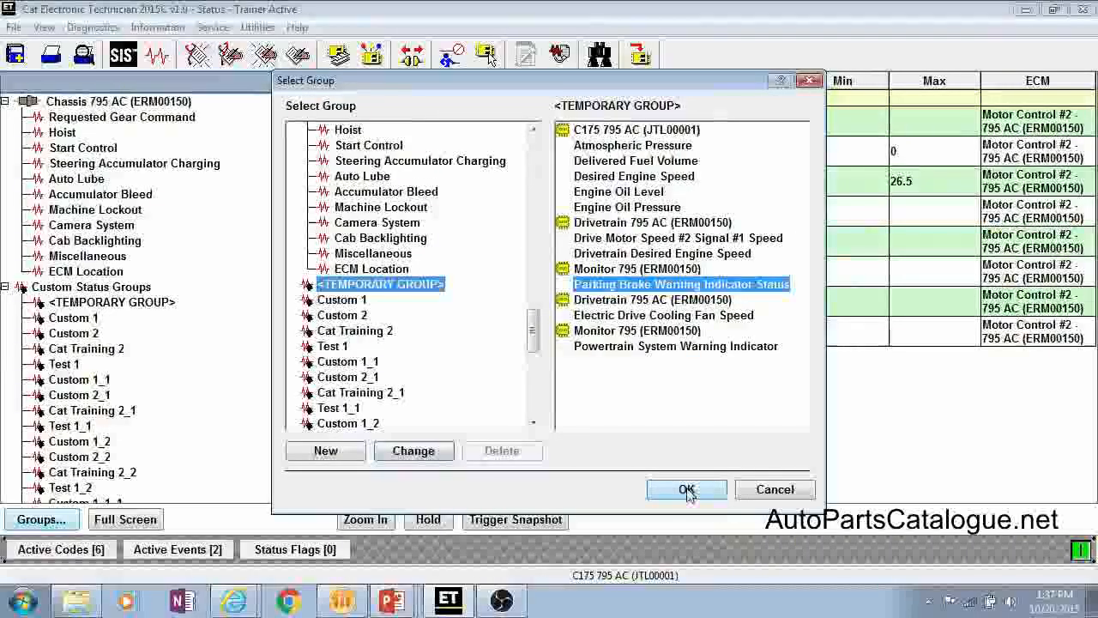
left_click(686, 489)
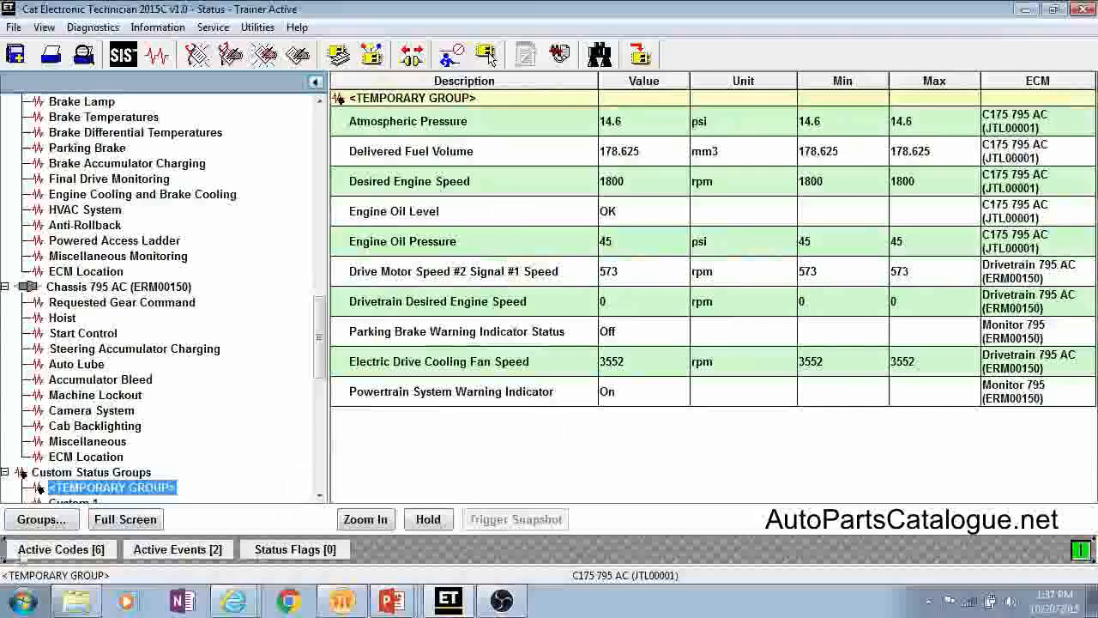
Step: Create a new custom status group named Training 2
left_click(39, 523)
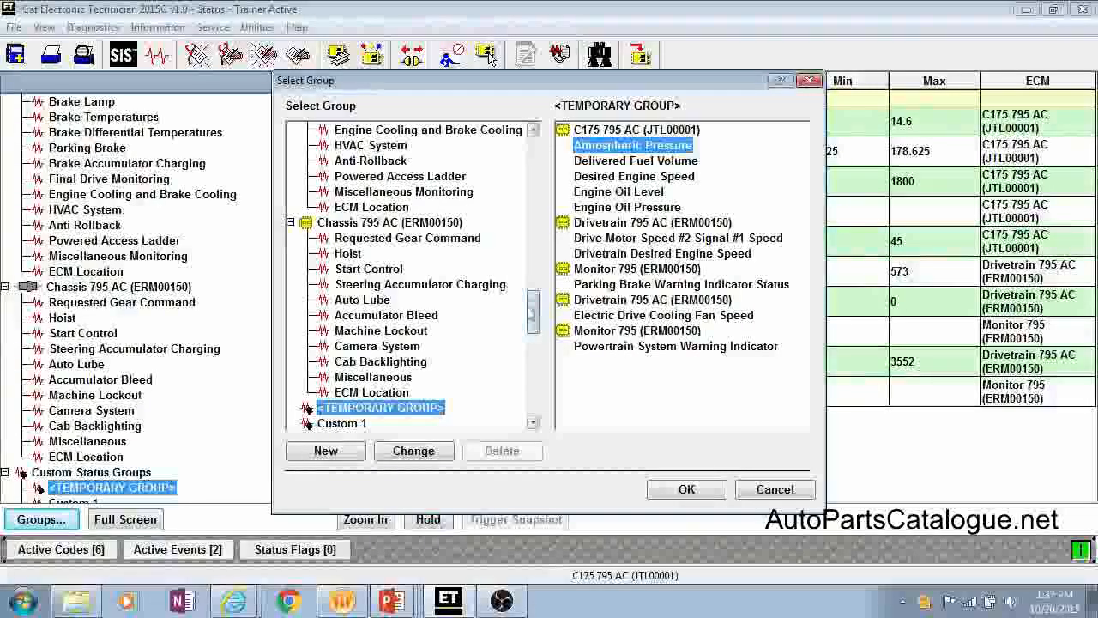
left_click_drag(532, 319, 542, 337)
left_click(352, 269)
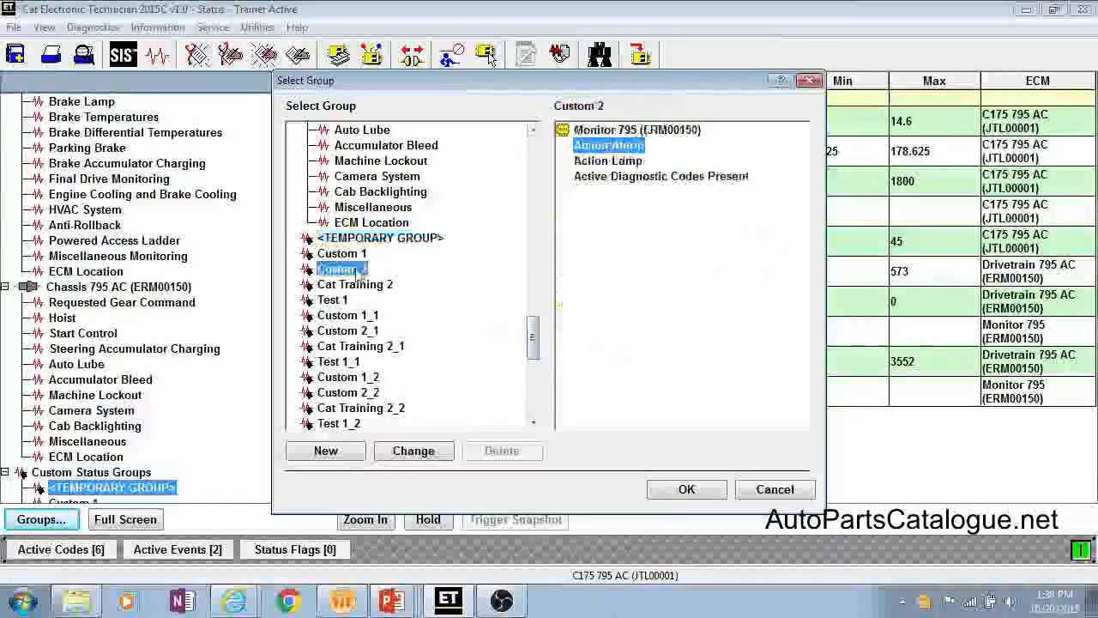
left_click(326, 451)
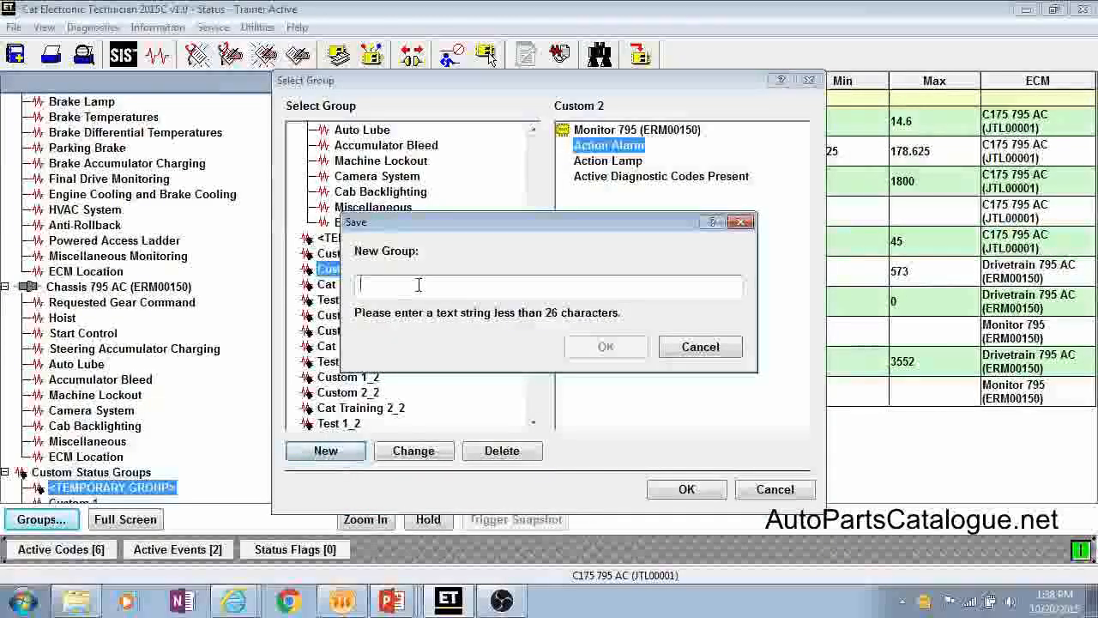
type("Traingi")
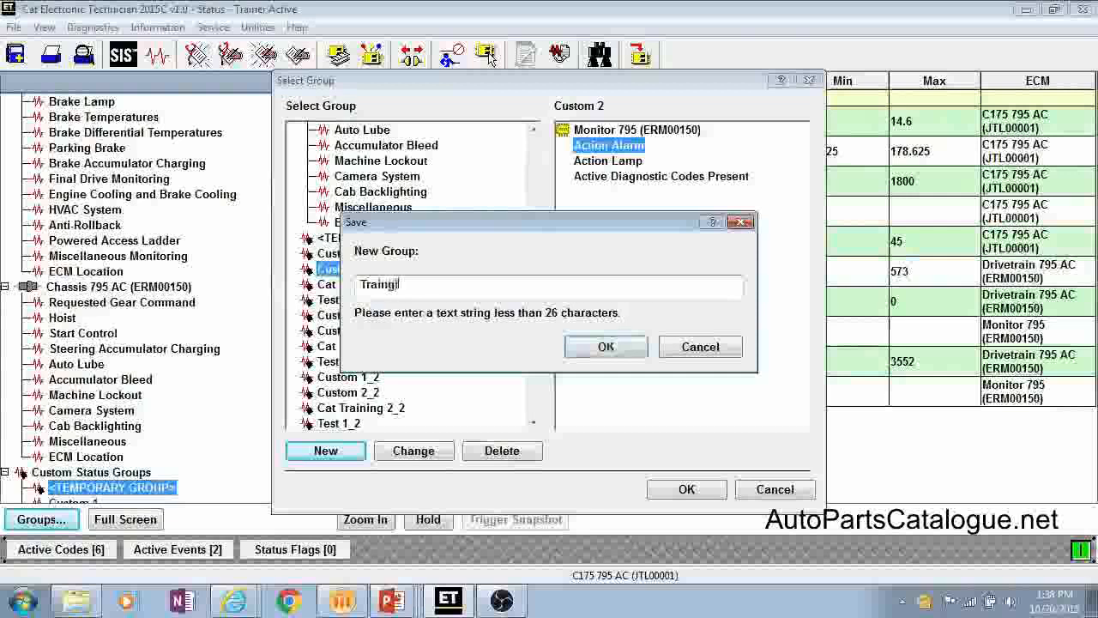
key("BackSpace")
key("BackSpace")
type("ing 2")
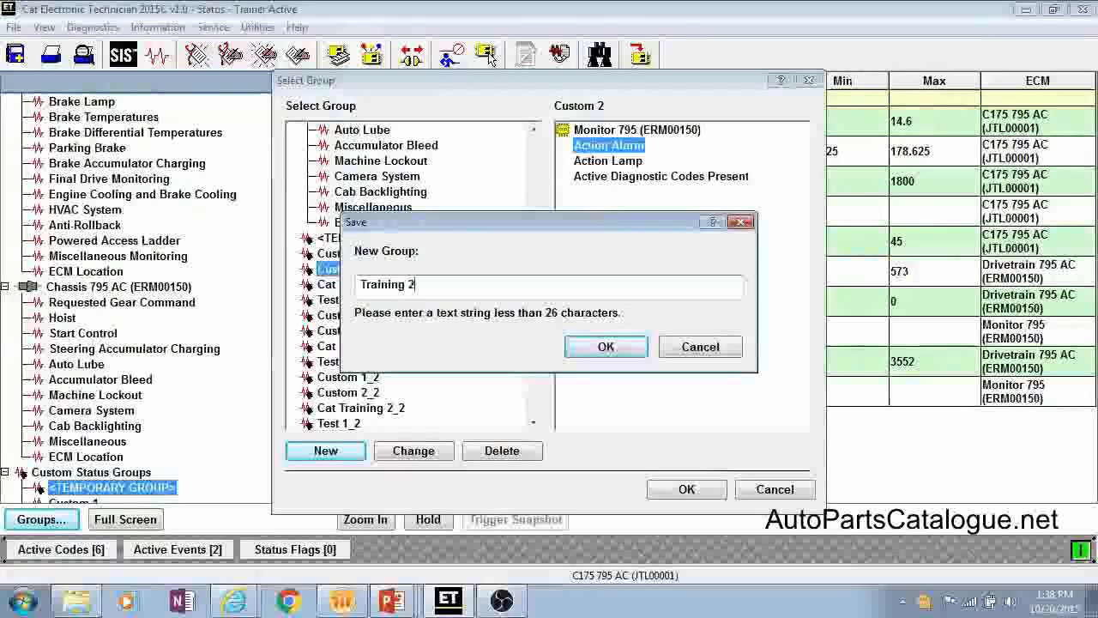
left_click(606, 347)
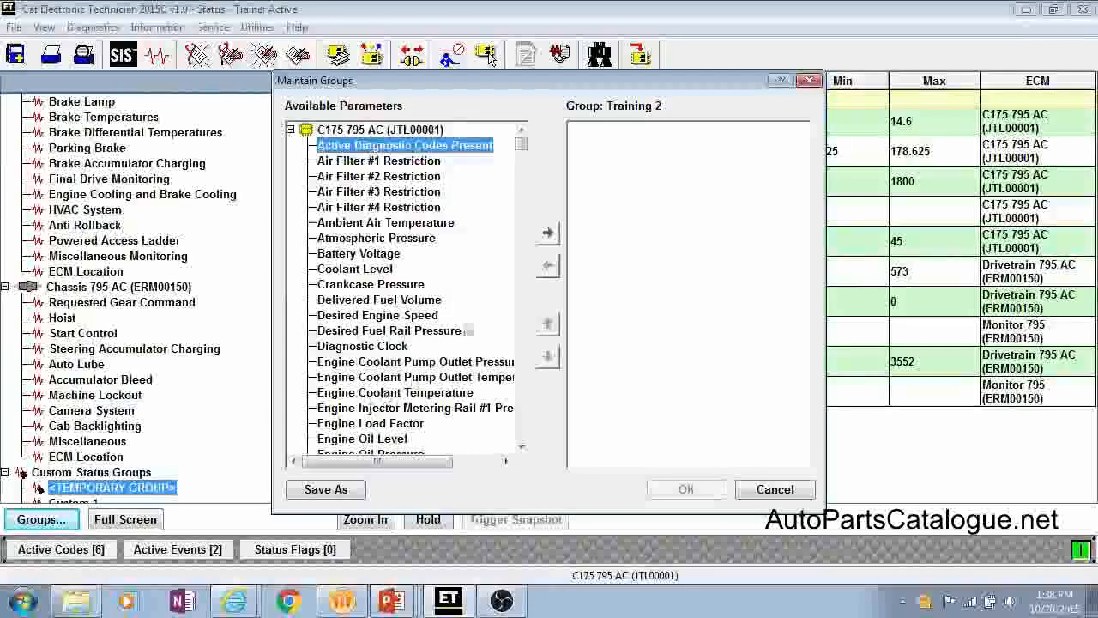
Step: Add AC Ground Fault Percentage, Turbocharger #2 Compressor Inlet Pressure, Torque Limit Fuel Volume and System Clock Master Capable Status to the Training 2 group
left_click_drag(525, 151, 525, 190)
double_click(384, 330)
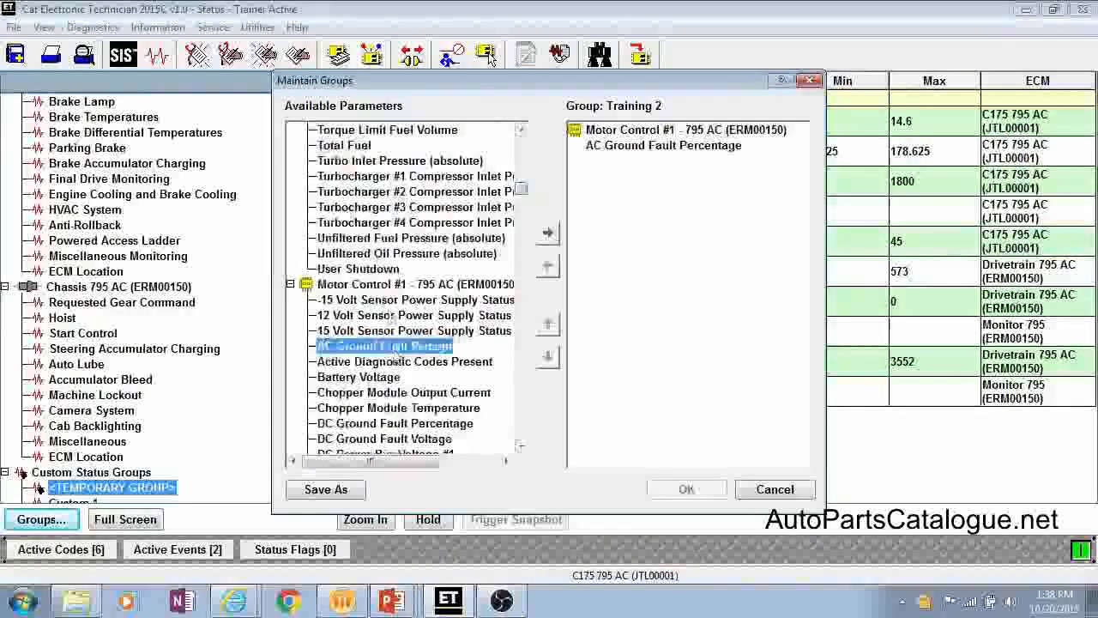
double_click(356, 193)
double_click(371, 130)
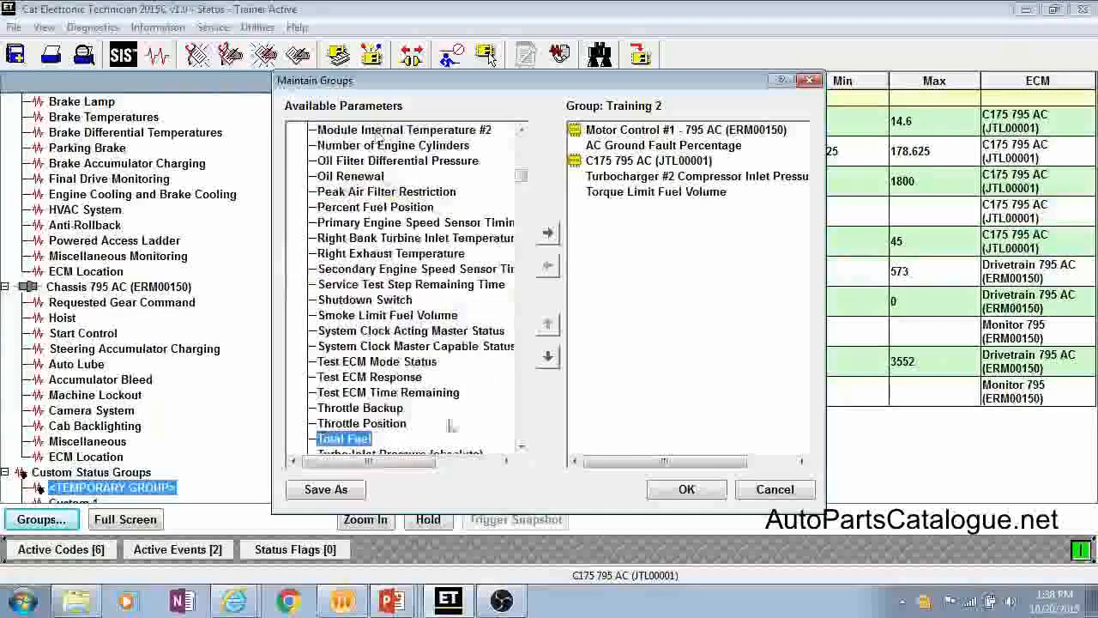
double_click(386, 349)
Step: Add the VIMS Main Module parameters Queued ECM List Report and Queued Registration Messages, and save and display the Training 2 group
scroll(387, 359, "down", 10)
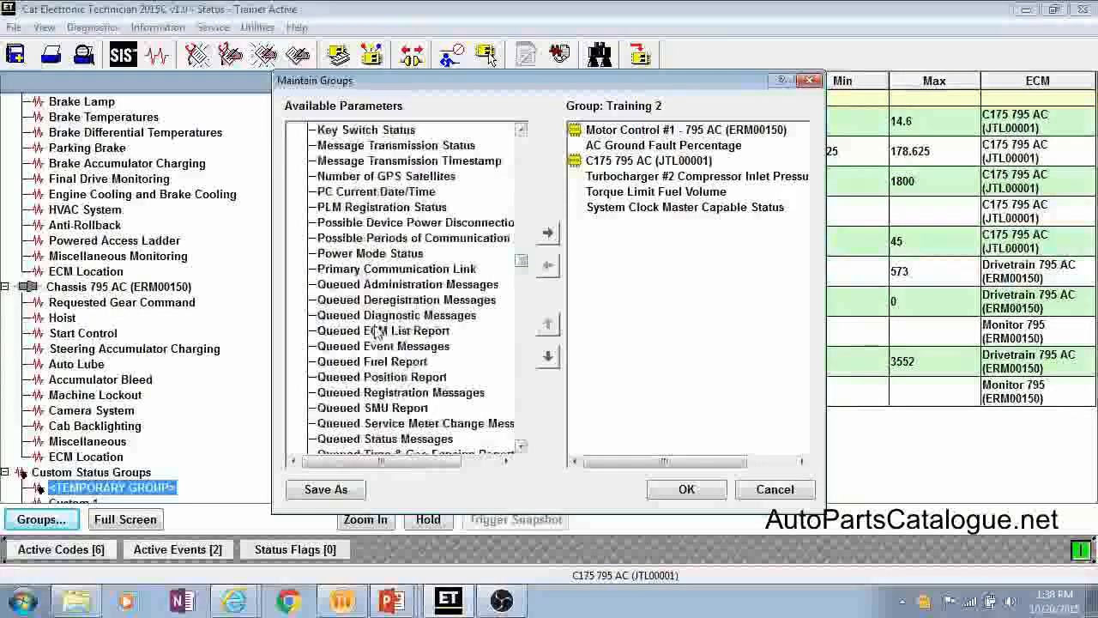
double_click(378, 331)
double_click(377, 377)
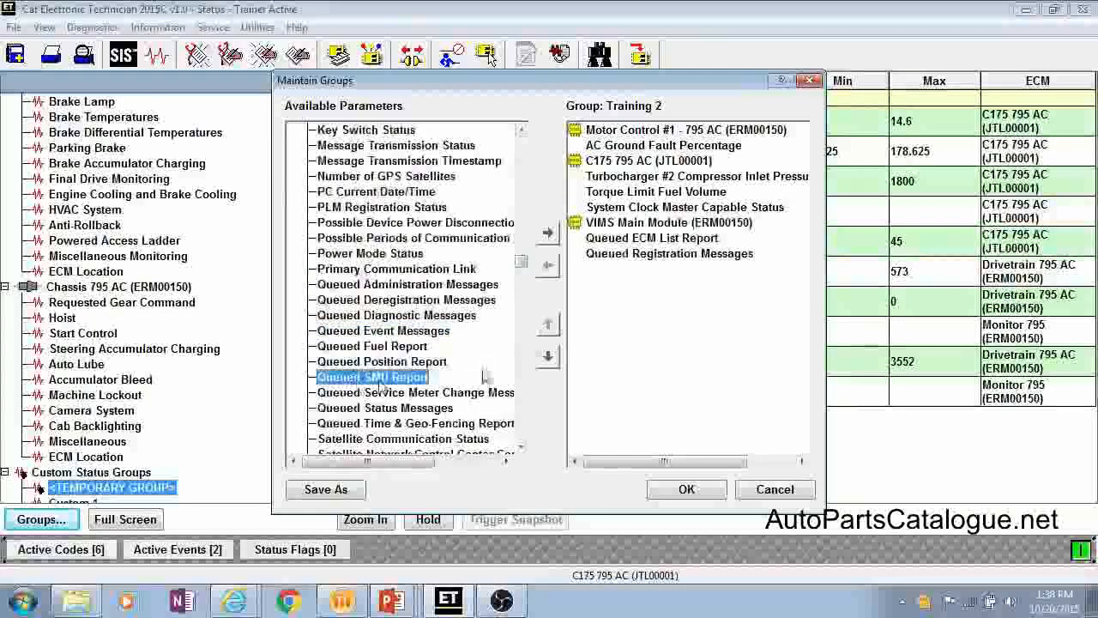
left_click(689, 494)
left_click(687, 491)
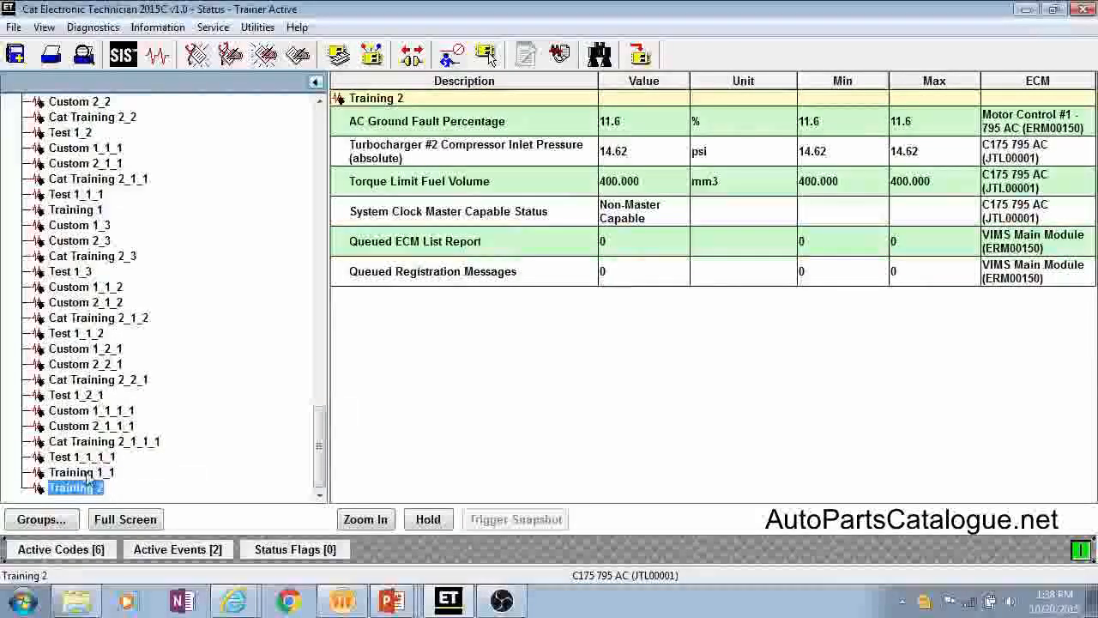
Step: Start a full-screen group with Desired Fuel Rail Pressure, Diagnostic Clock, Engine Oil Pressure and Engine Oil Pressure (absolute) from the C175 795 AC
scroll(103, 471, "up", 5)
scroll(140, 456, "up", 1)
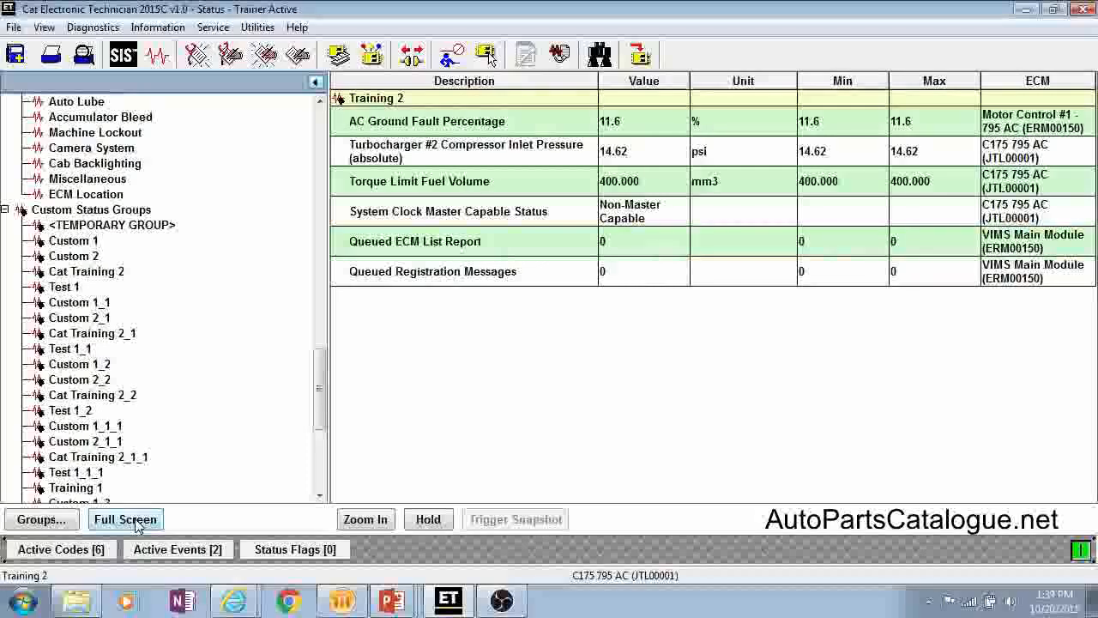
left_click(126, 519)
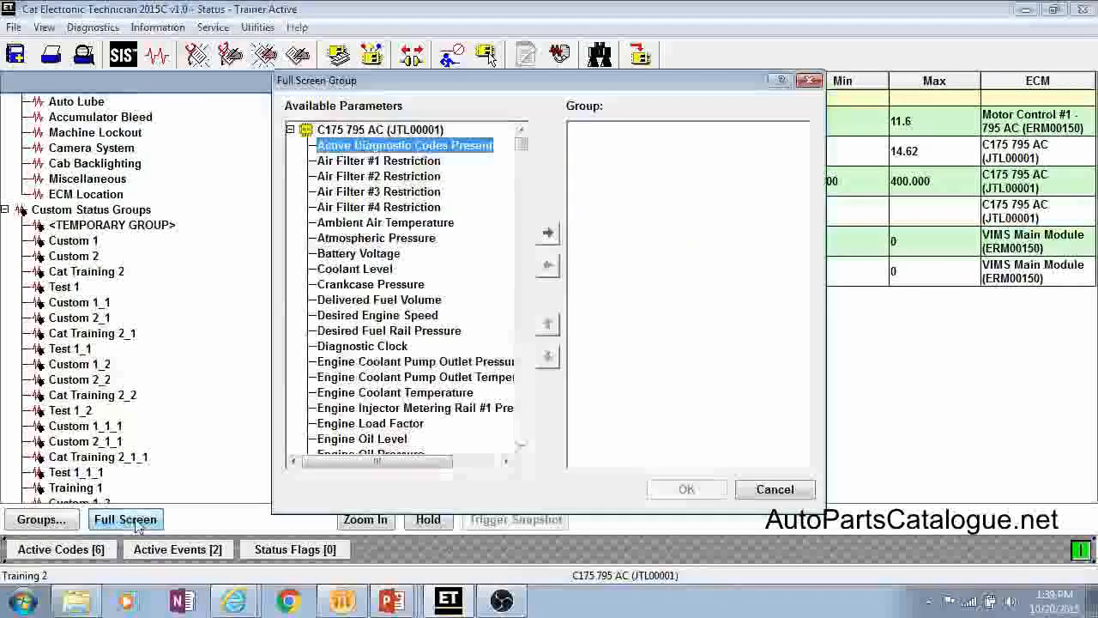
double_click(396, 333)
double_click(397, 333)
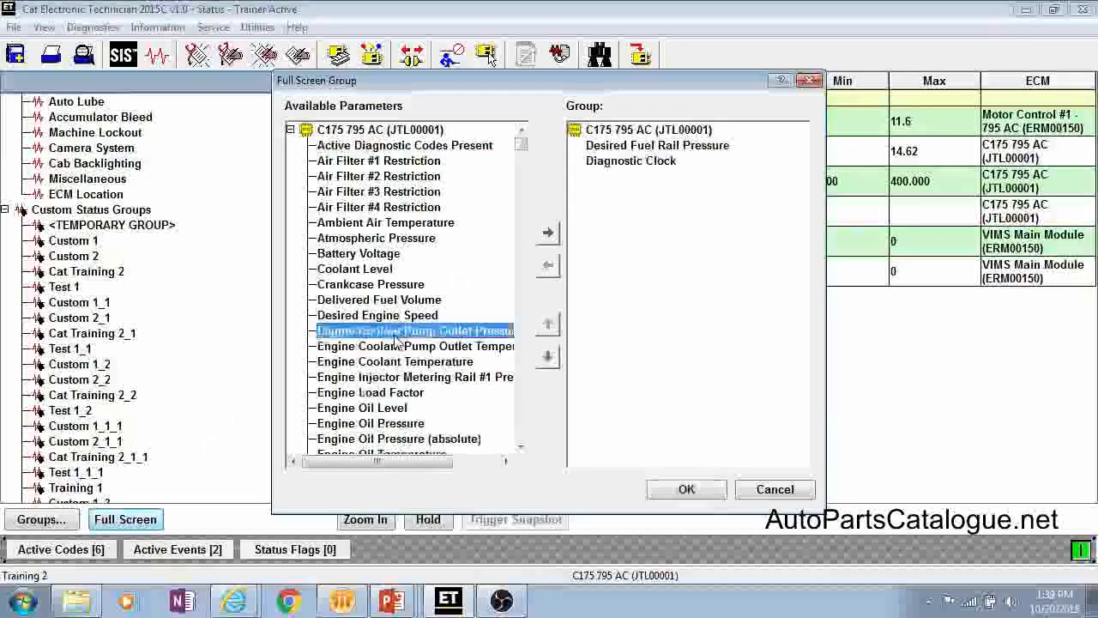
left_click(369, 392)
double_click(372, 424)
double_click(373, 426)
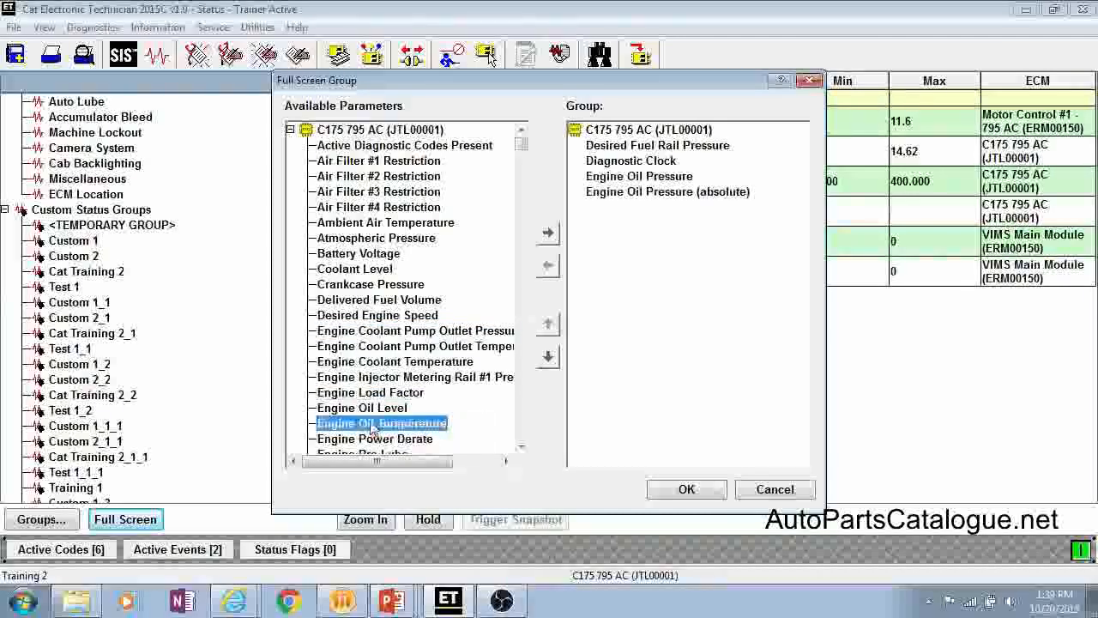
Step: Add Engine Injector Metering Rail #1 Pressure and Engine Load Factor to the full-screen group, and try to add Engine Oil Level
double_click(369, 378)
double_click(369, 377)
double_click(369, 378)
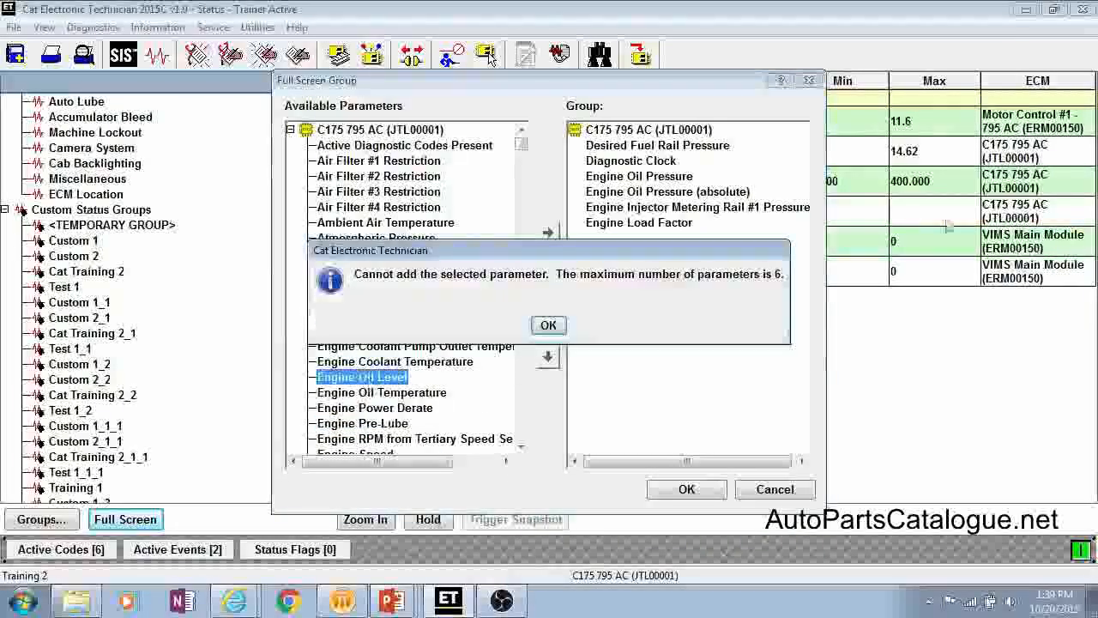
left_click(548, 325)
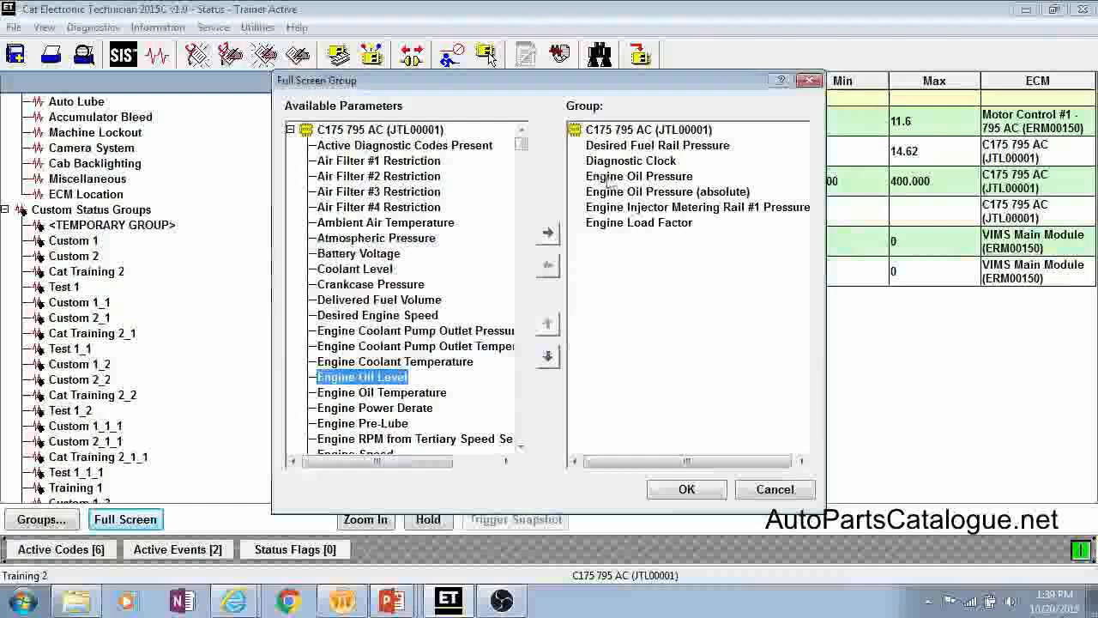
Step: Display the selected parameters in the full-screen status view, and return to the normal status view
left_click(673, 489)
left_click(691, 490)
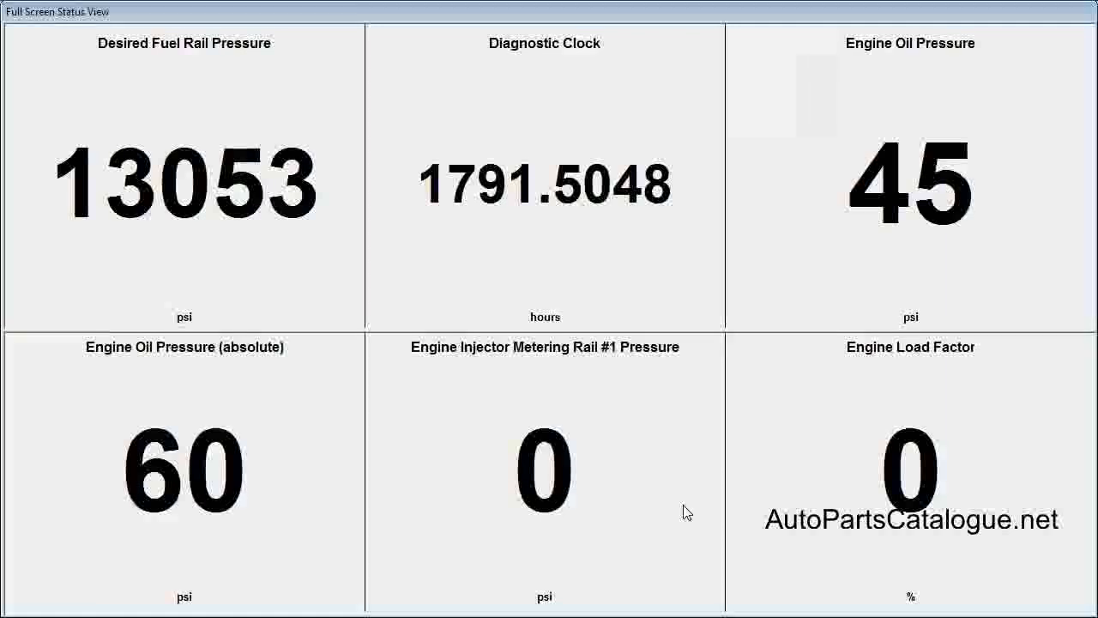
key("Escape")
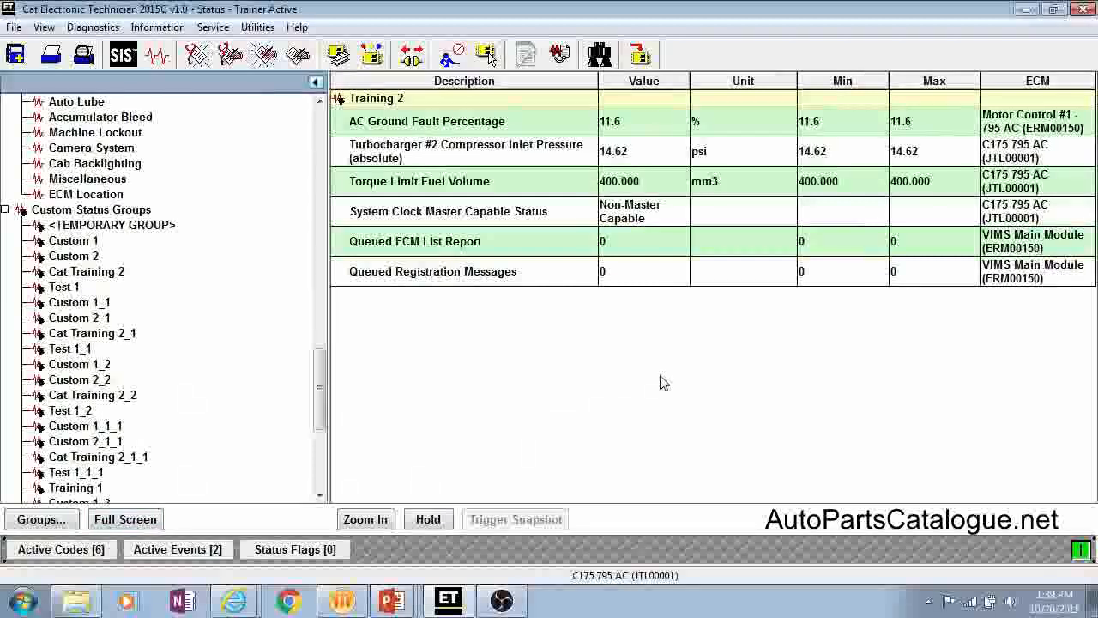
Step: View the Training 2 table enlarged with the group tree collapsed, and restore the normal text size and the tree
left_click(381, 525)
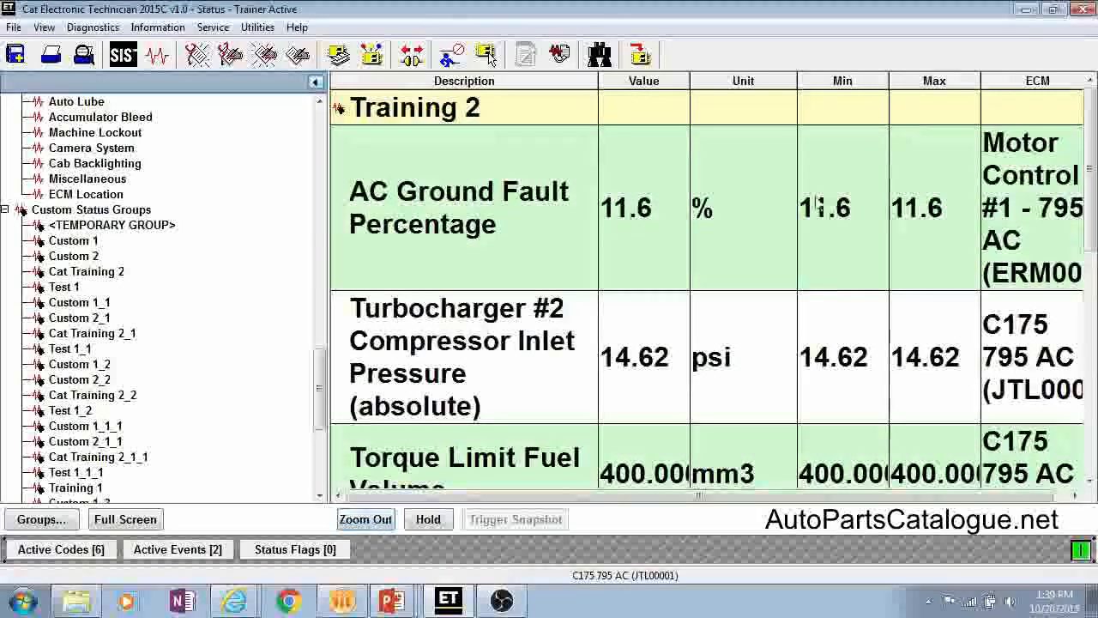
left_click(316, 83)
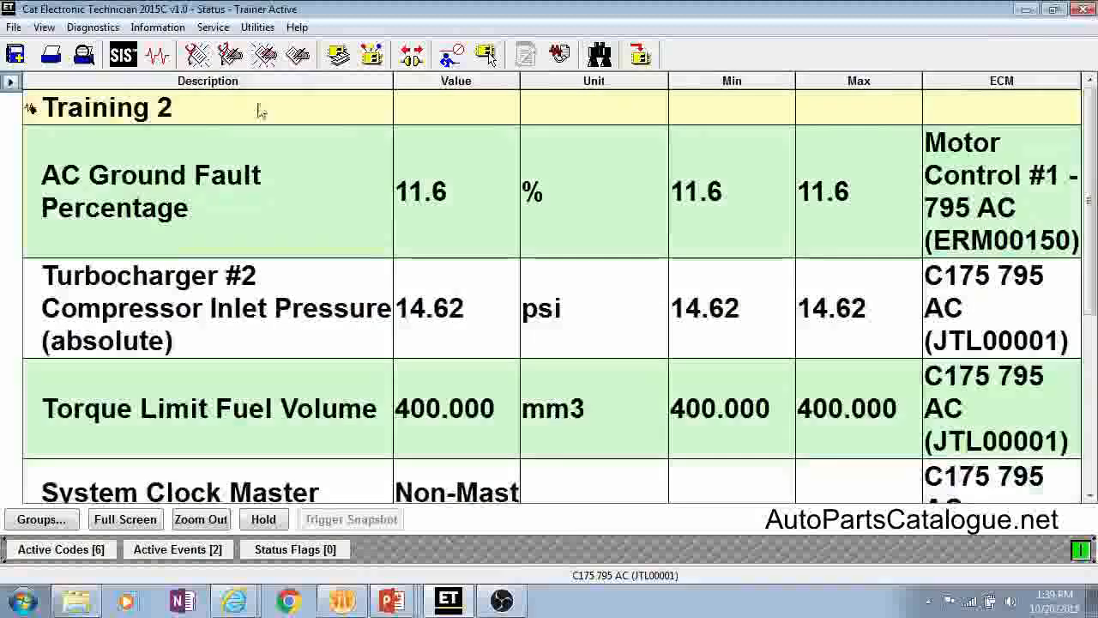
left_click(529, 322)
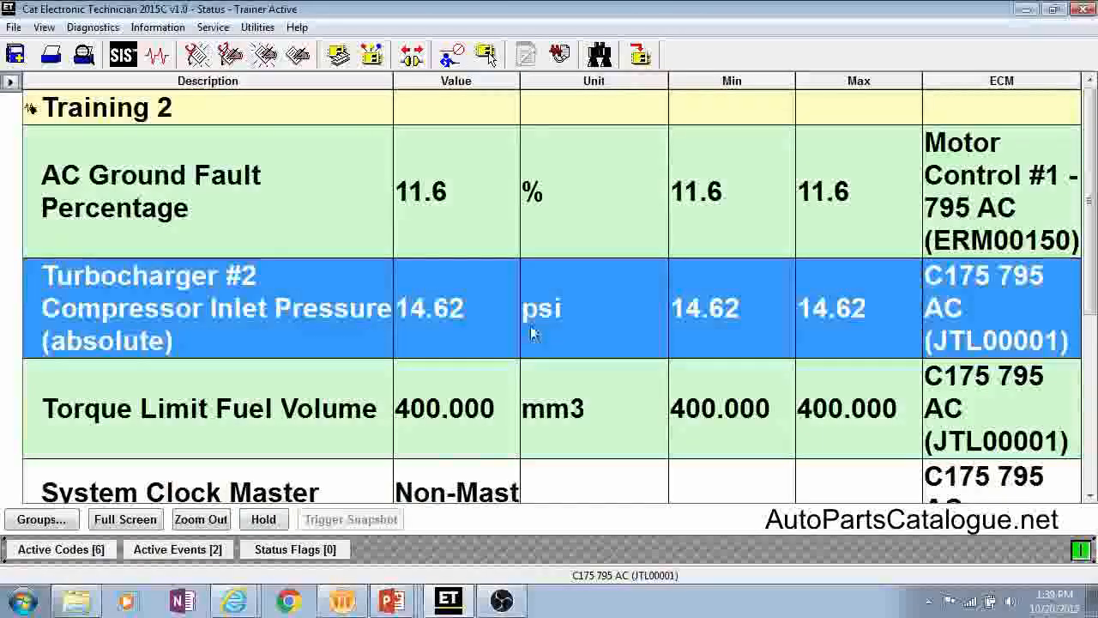
left_click(214, 523)
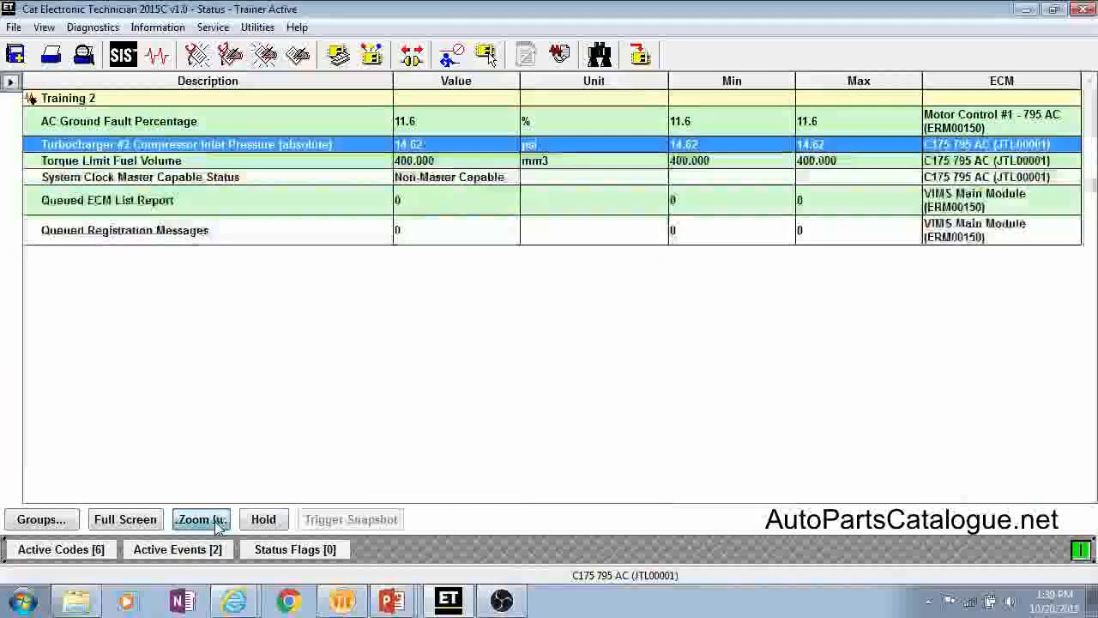
left_click(10, 80)
Step: Display the Pressures status group of the C175 795 AC engine and use Hold on its live values
scroll(129, 301, "up", 10)
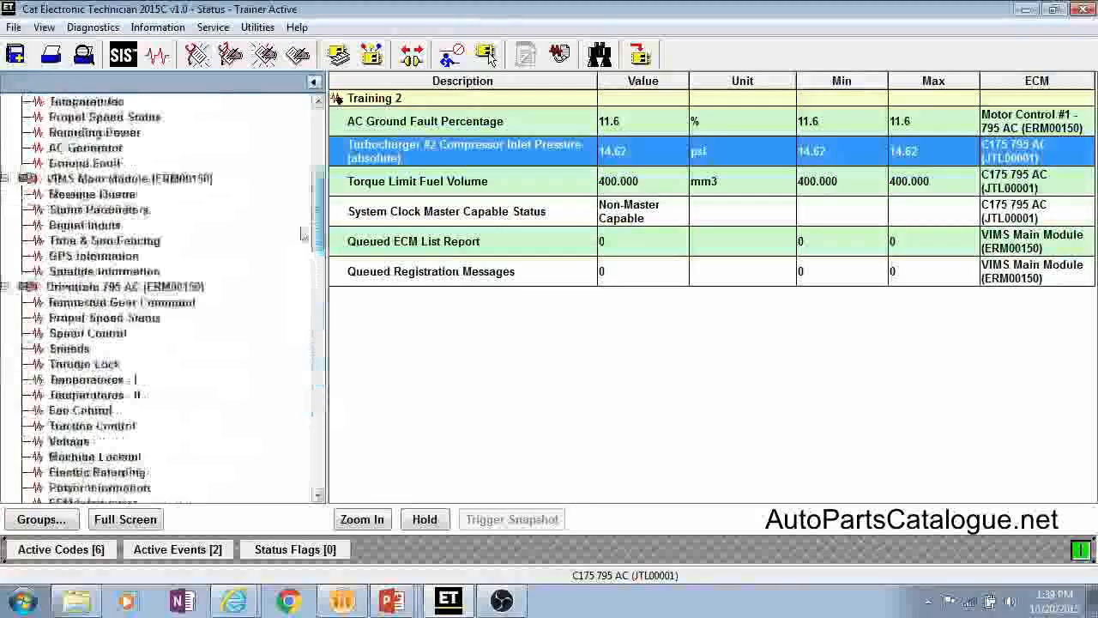
left_click(74, 147)
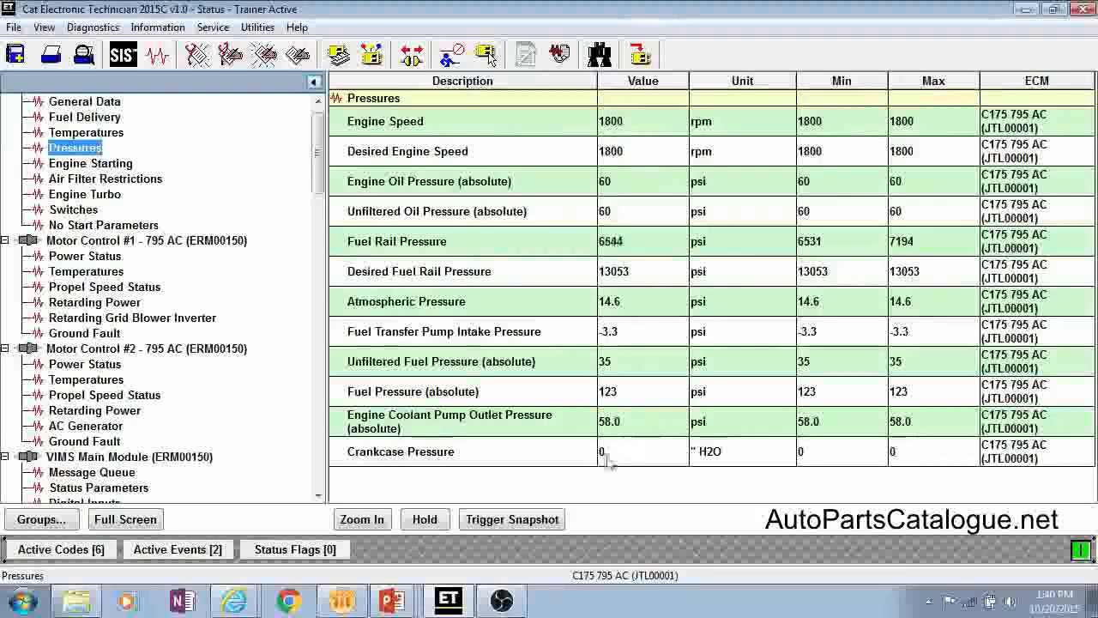
left_click(424, 523)
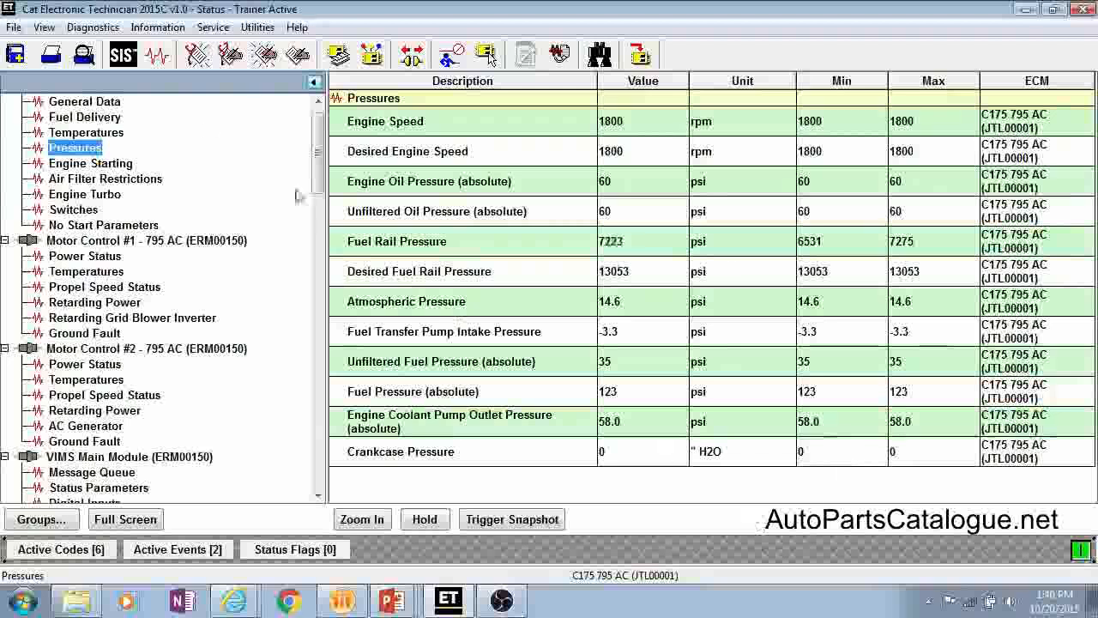
Step: Open the ECM Summary and examine the part numbers, serial numbers and software details of the available ECMs
left_click(157, 26)
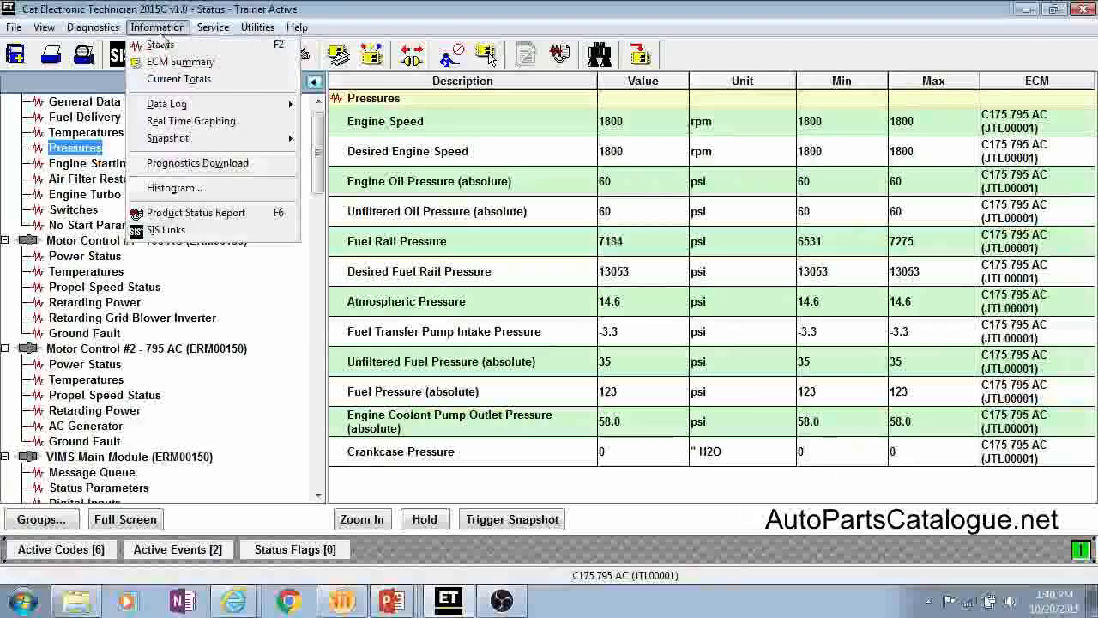
left_click(163, 63)
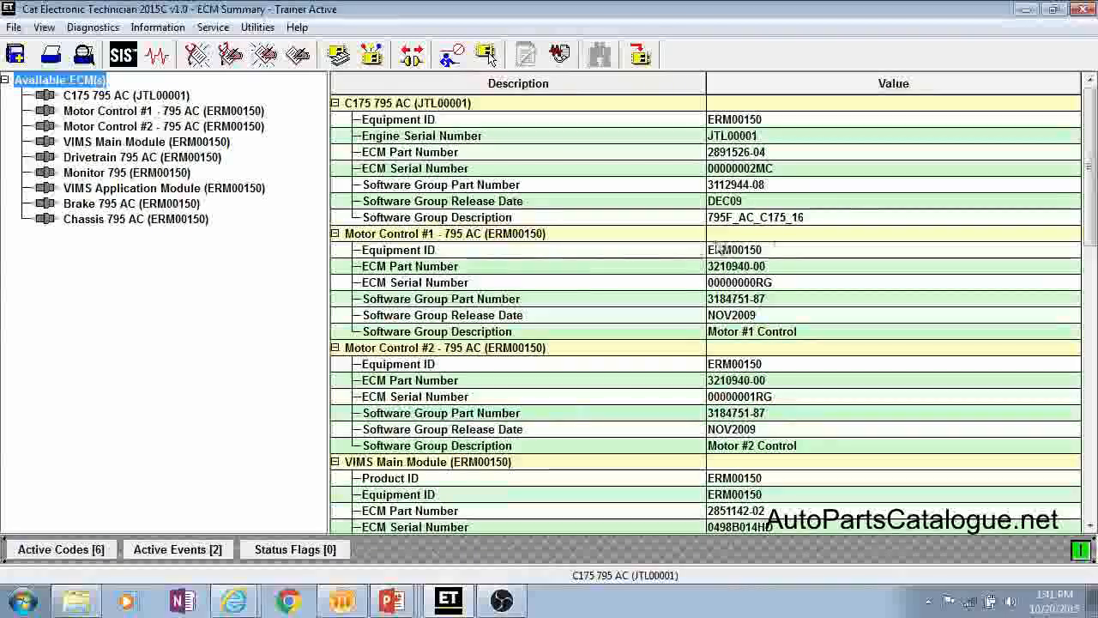
left_click(617, 366)
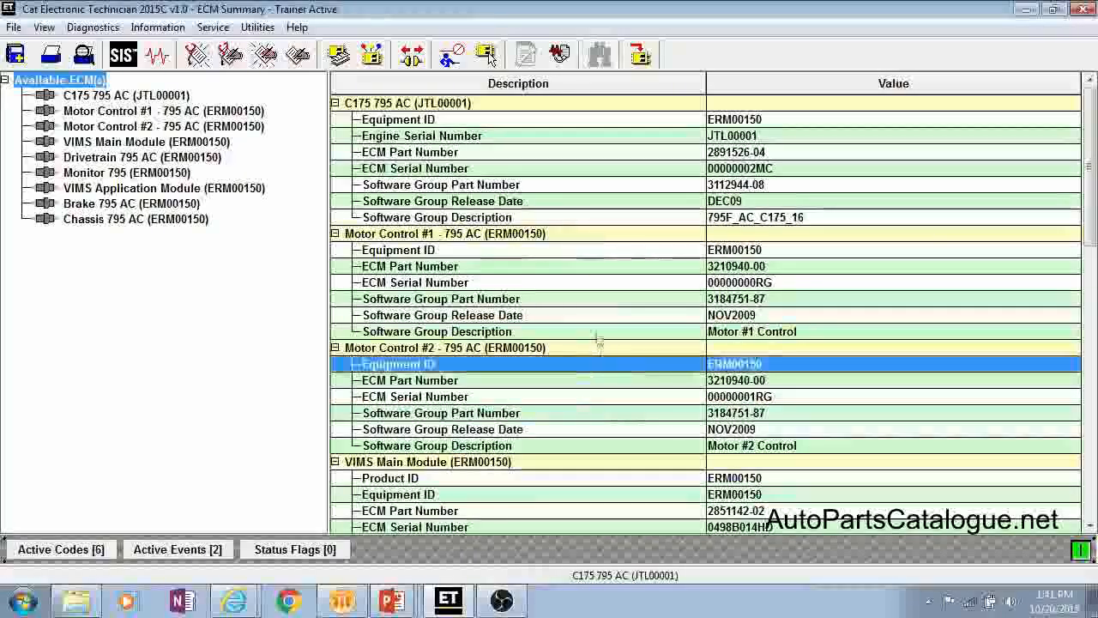
scroll(615, 495, "down", 6)
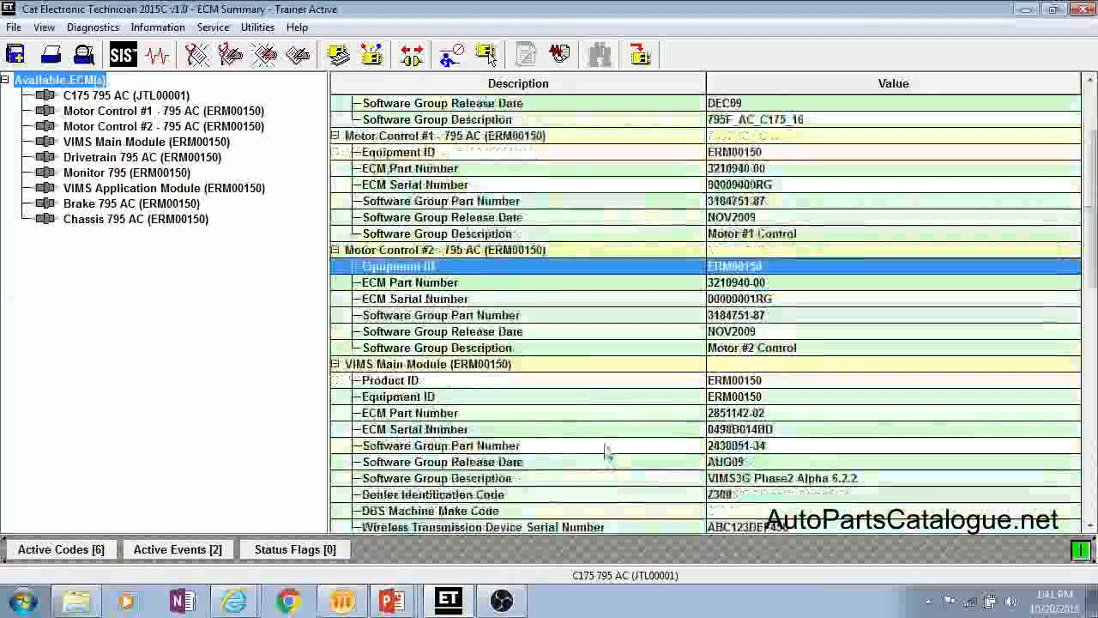
scroll(607, 452, "down", 4)
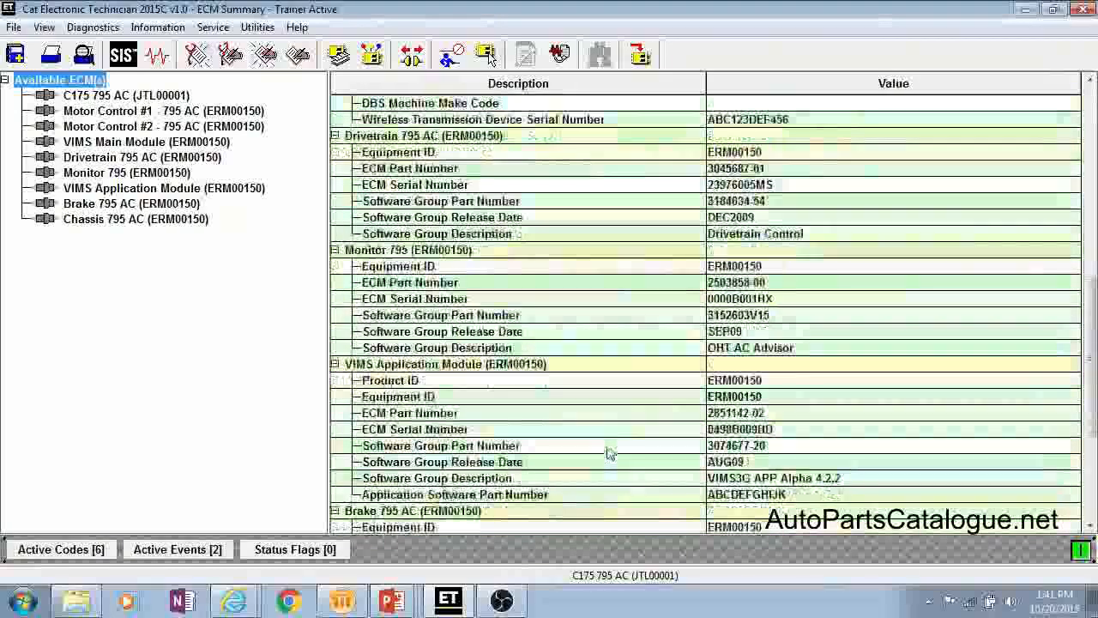
Step: View the engine's Current Totals, and open Real Time Graphing at its graph set selection
left_click(157, 27)
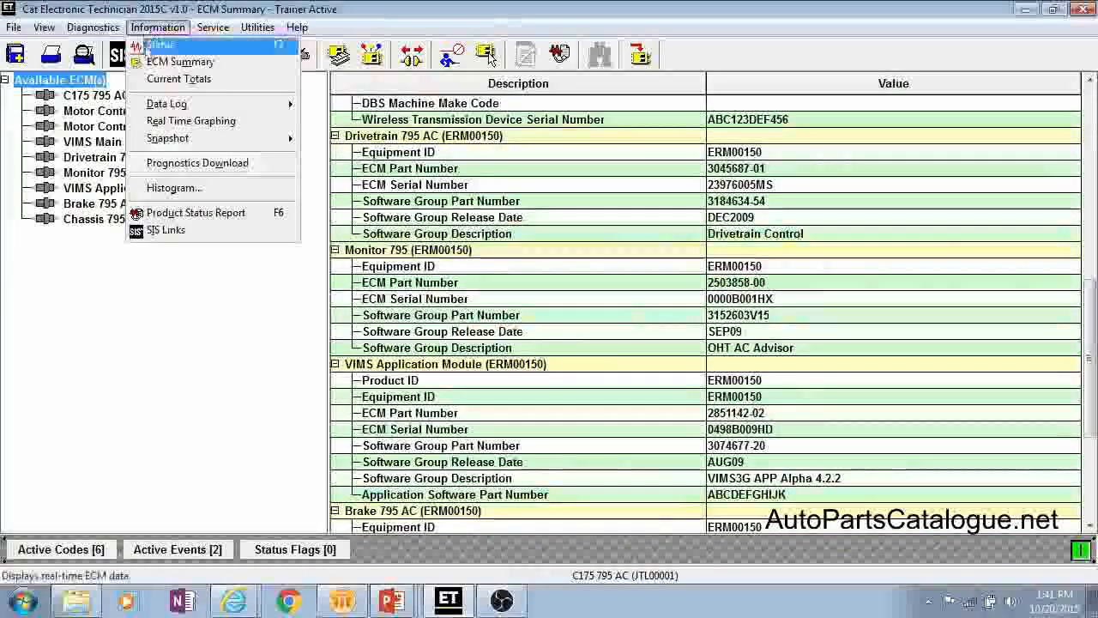
left_click(167, 80)
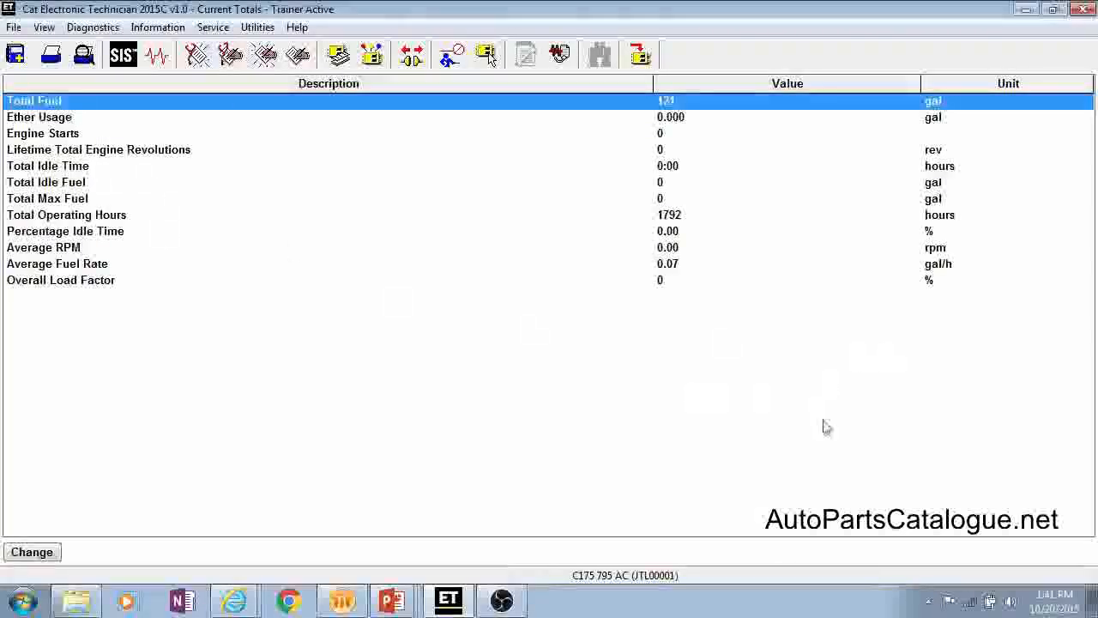
left_click(158, 27)
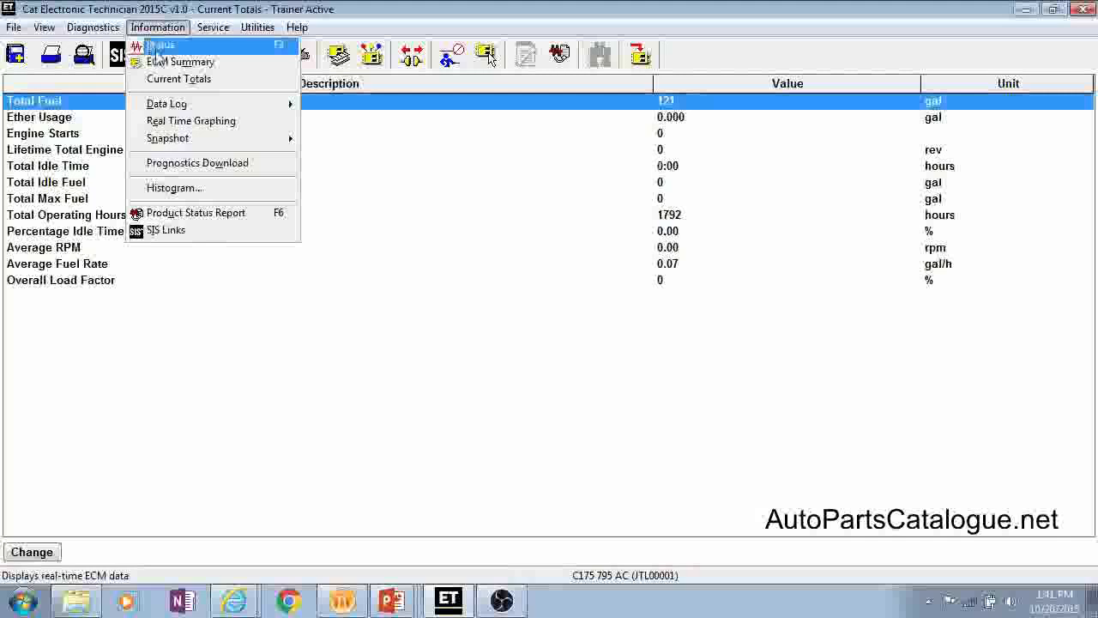
left_click(176, 124)
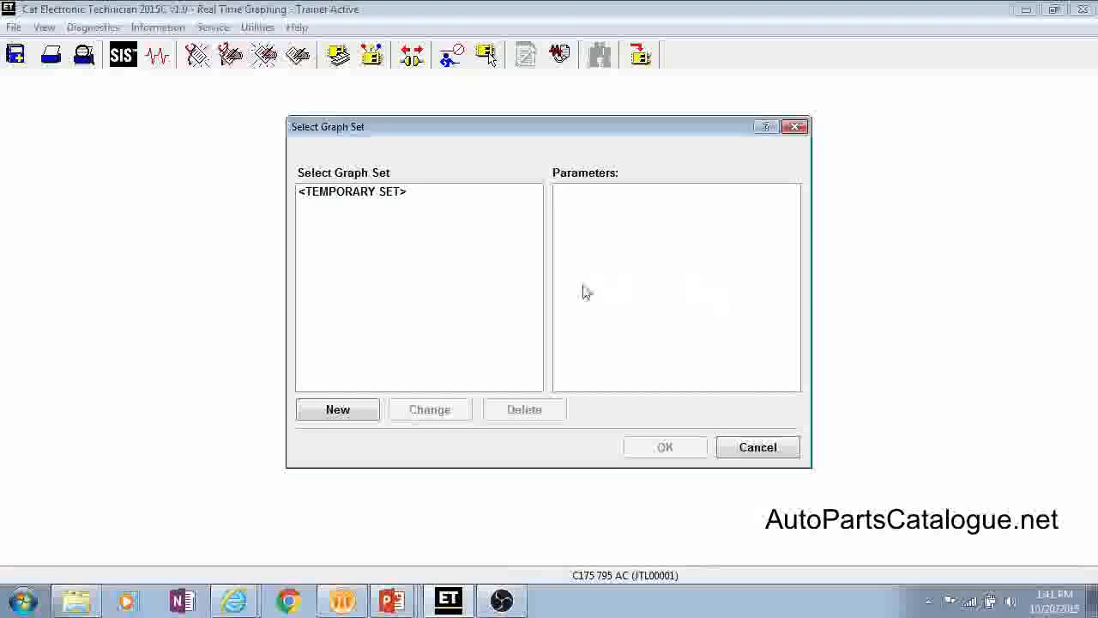
Step: Create and graph a temporary C175 795 AC set with Battery Voltage, Coolant Level, Crankcase Pressure, Delivered Fuel Volume, Desired Engine Speed and Desired Fuel Rail Pressure
left_click(340, 412)
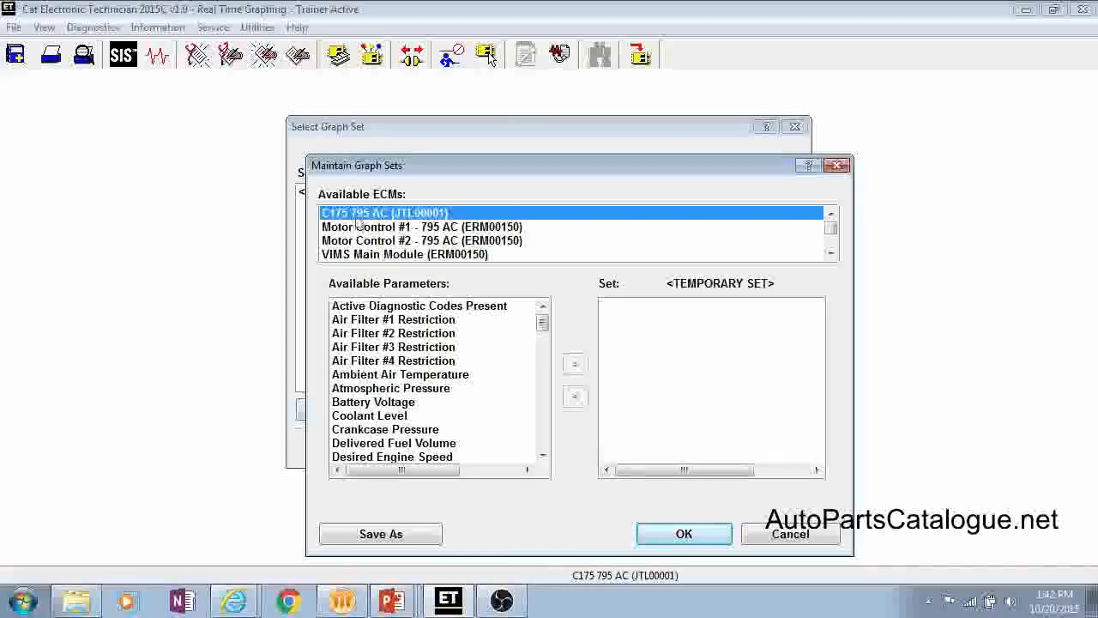
double_click(367, 402)
double_click(368, 401)
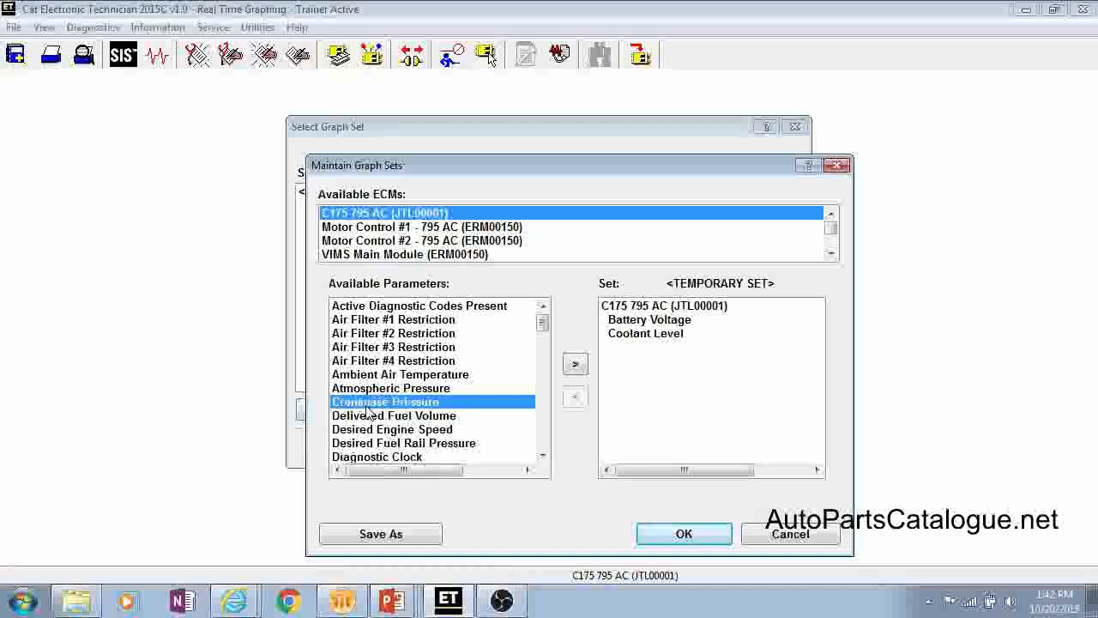
double_click(367, 402)
double_click(366, 408)
double_click(366, 408)
double_click(366, 408)
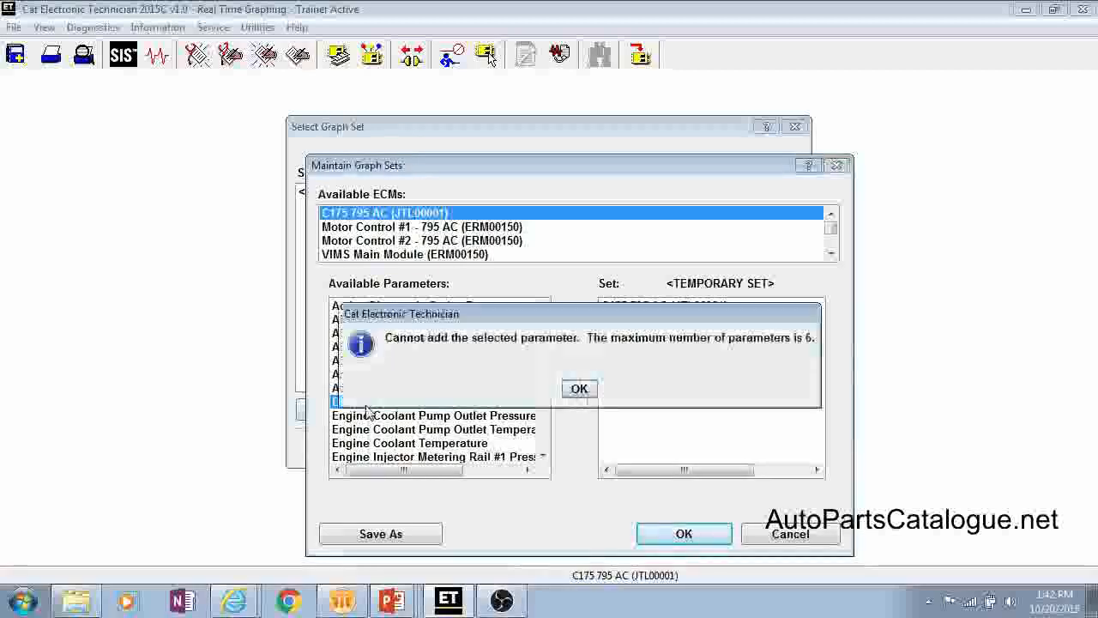
left_click(582, 389)
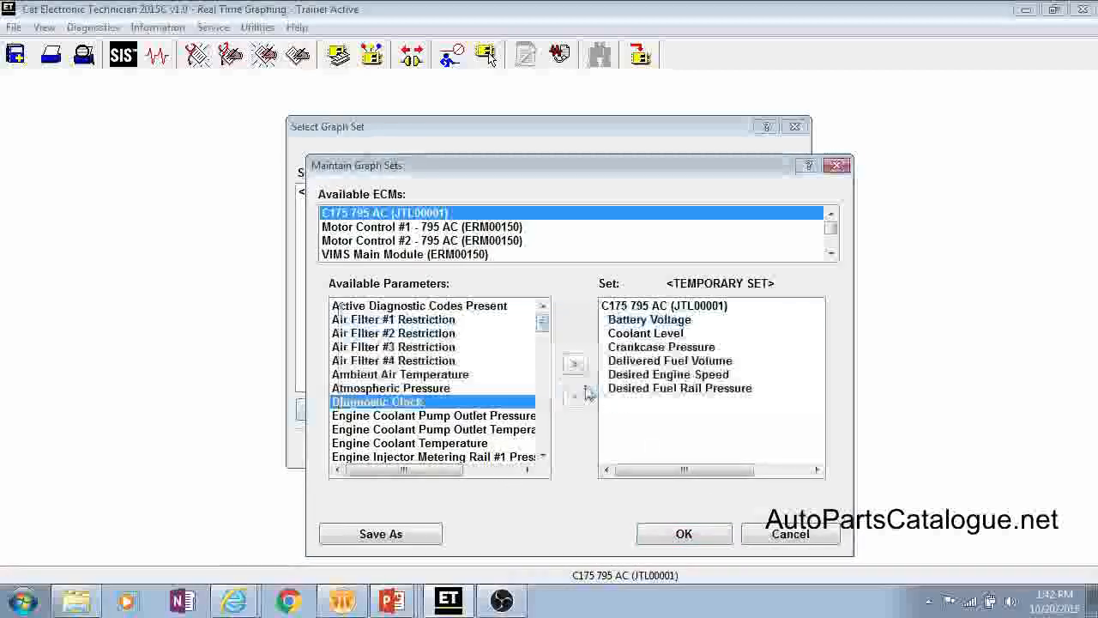
left_click(667, 534)
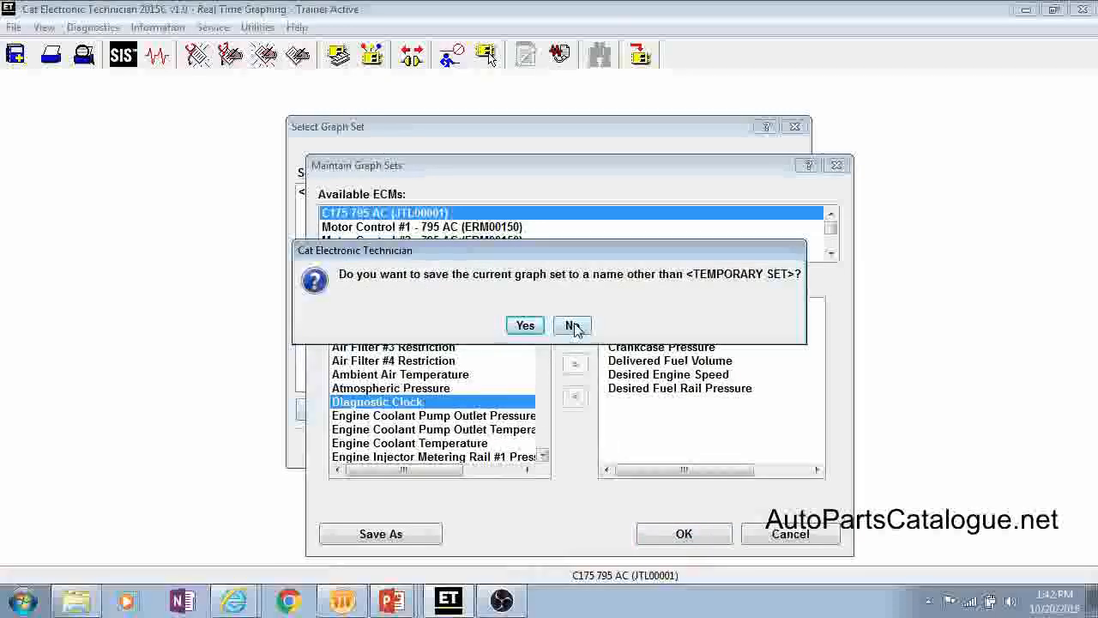
left_click(572, 326)
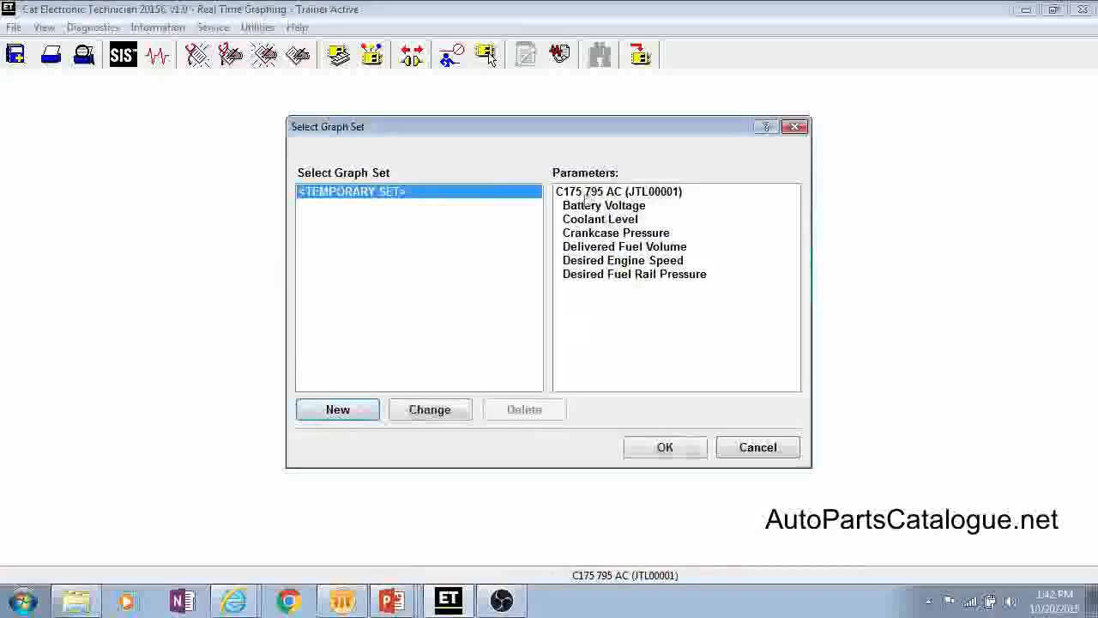
left_click(661, 454)
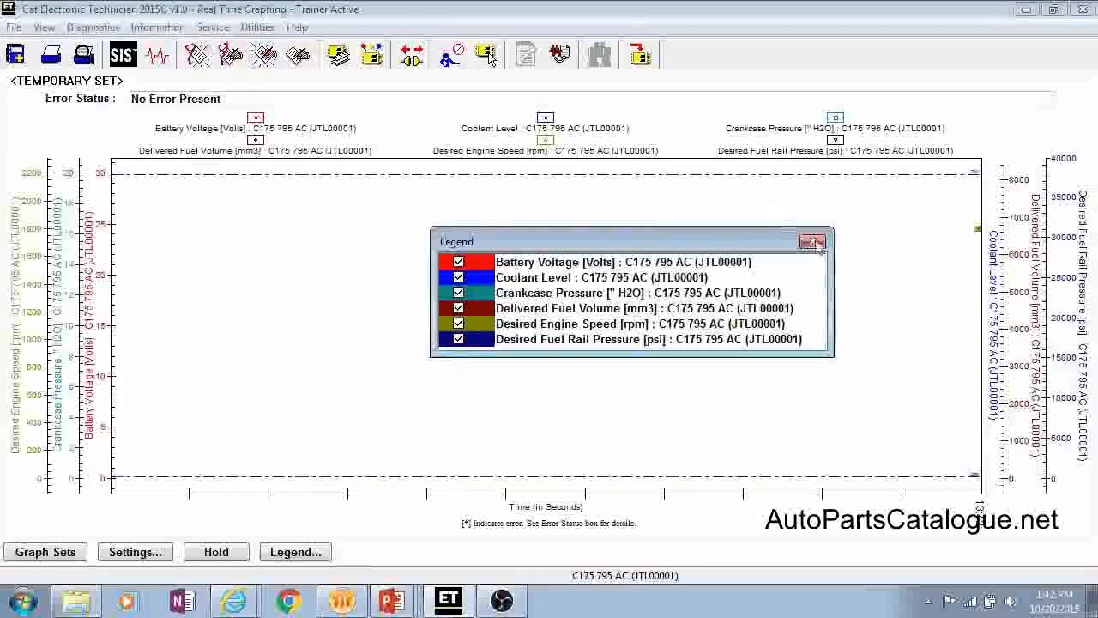
Step: Use the graph legend to hide Delivered Fuel Volume and Desired Engine Speed, keeping Crankcase Pressure shown, and close the legend
left_click_drag(766, 245, 580, 236)
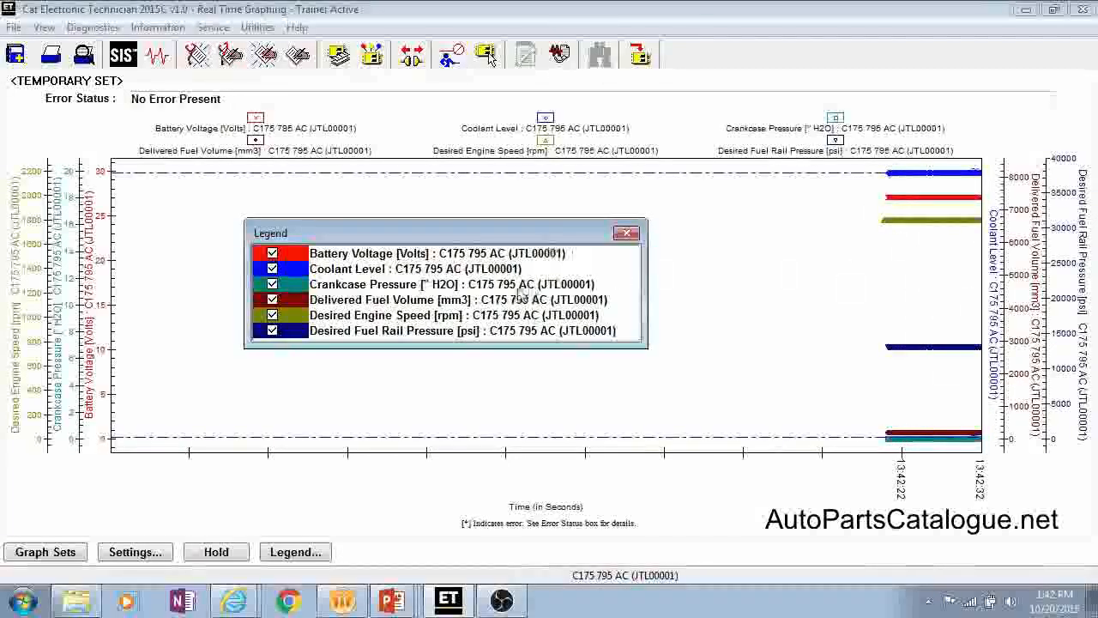
left_click(627, 234)
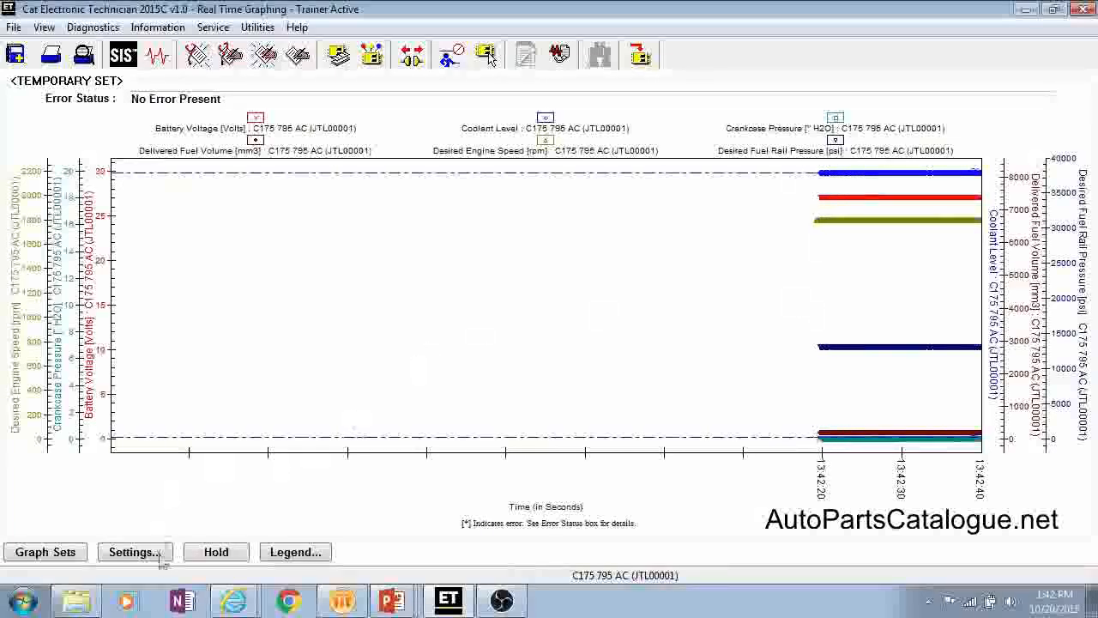
left_click(292, 553)
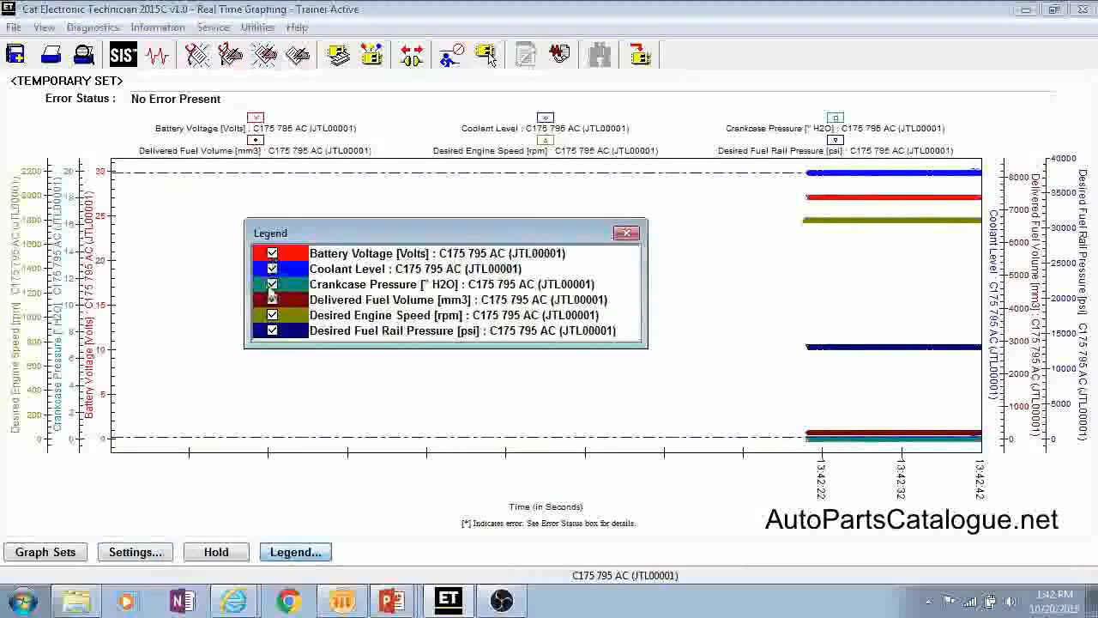
left_click(272, 284)
left_click(272, 300)
left_click(272, 315)
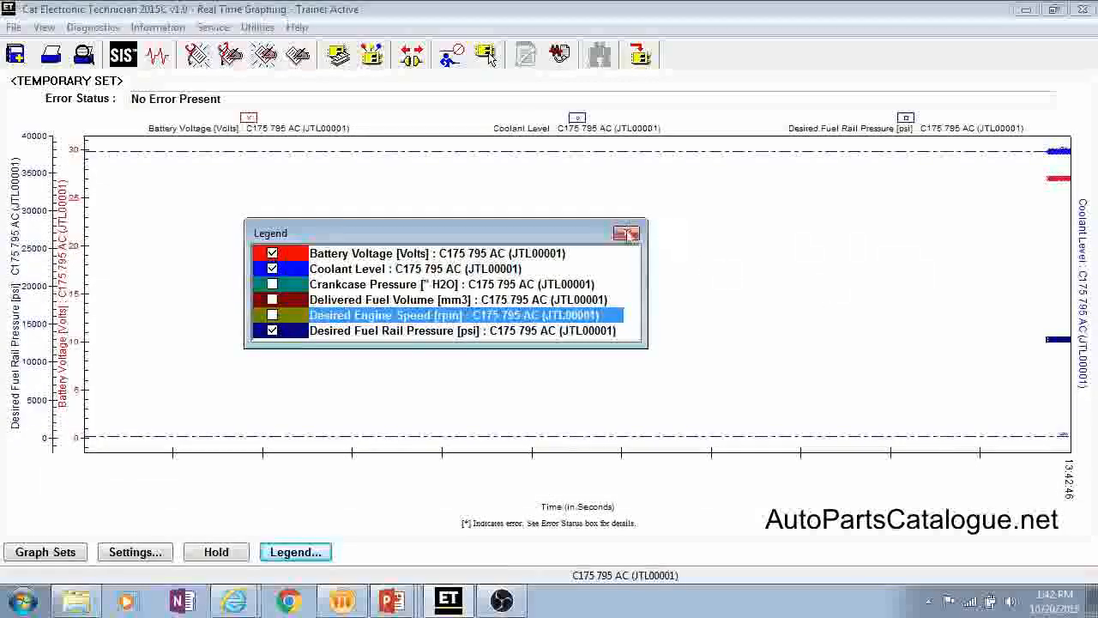
left_click(272, 284)
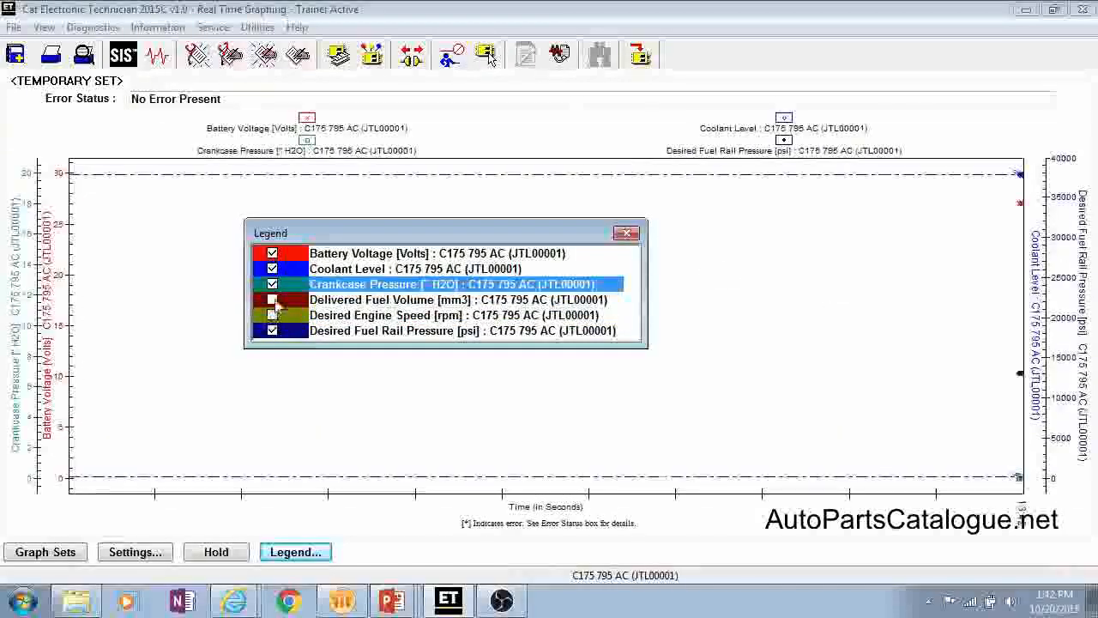
left_click(626, 233)
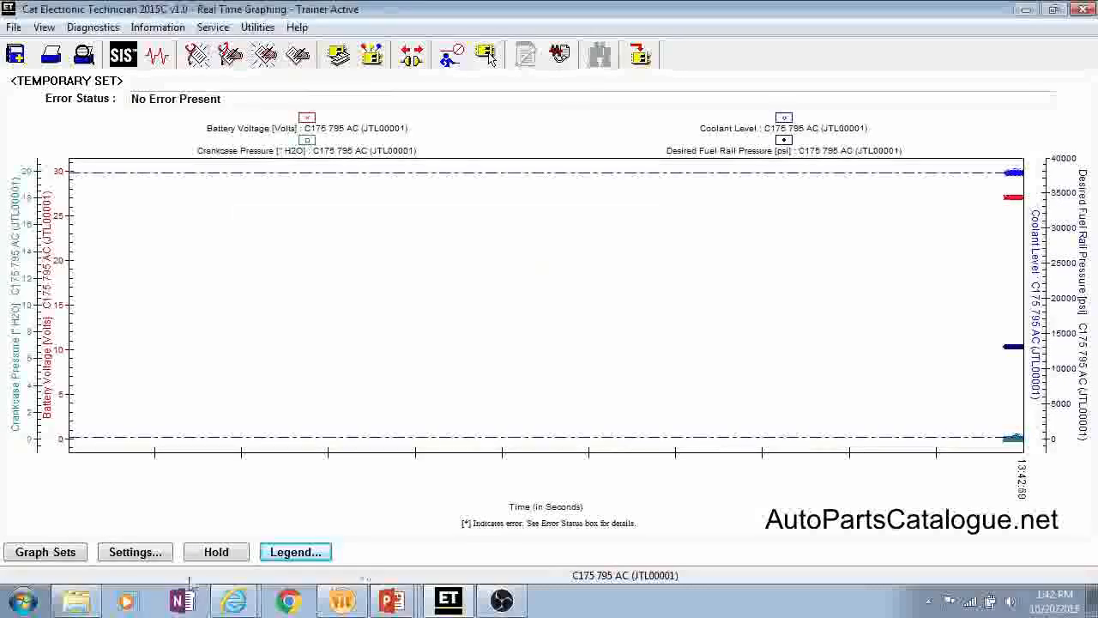
Step: Review the axis ranges and display options in the graph settings without changing them, and hold and resume the live graph
left_click(137, 553)
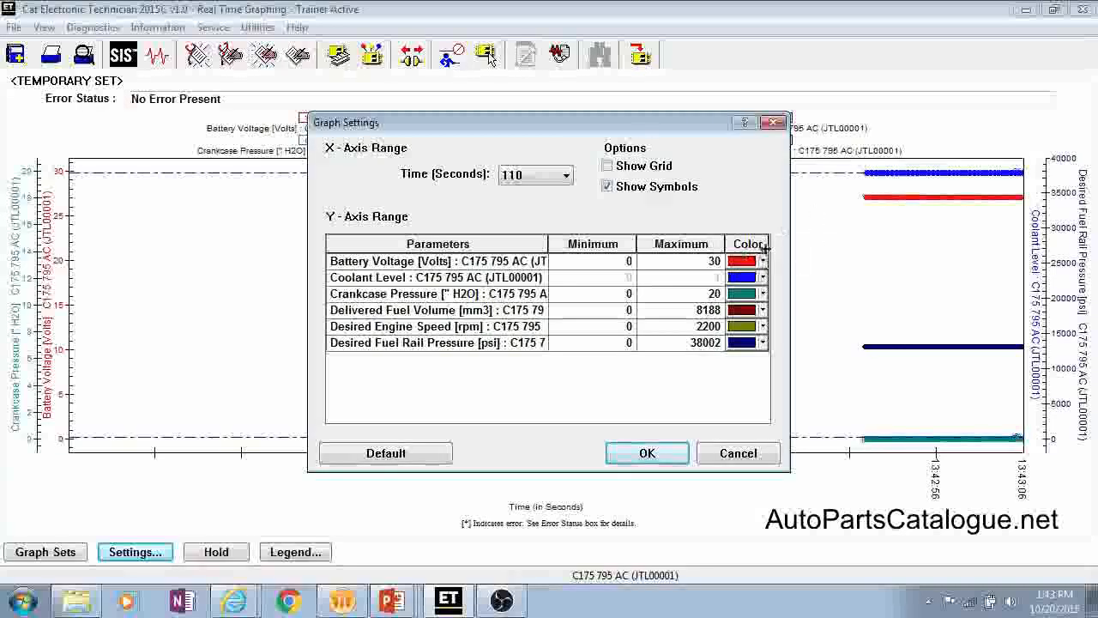
left_click(739, 455)
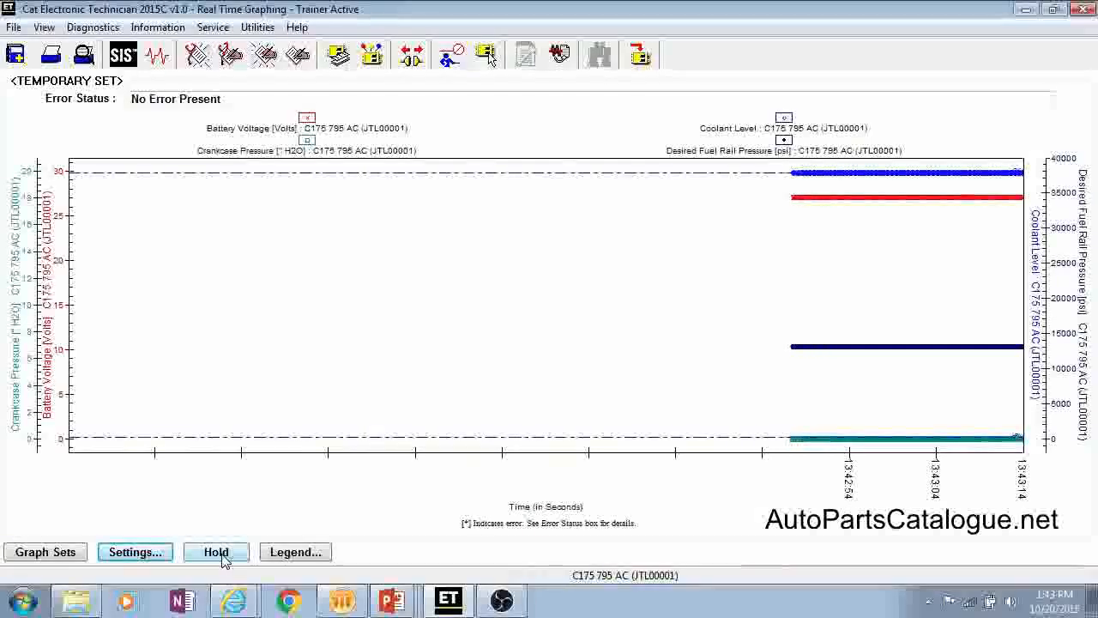
left_click(221, 555)
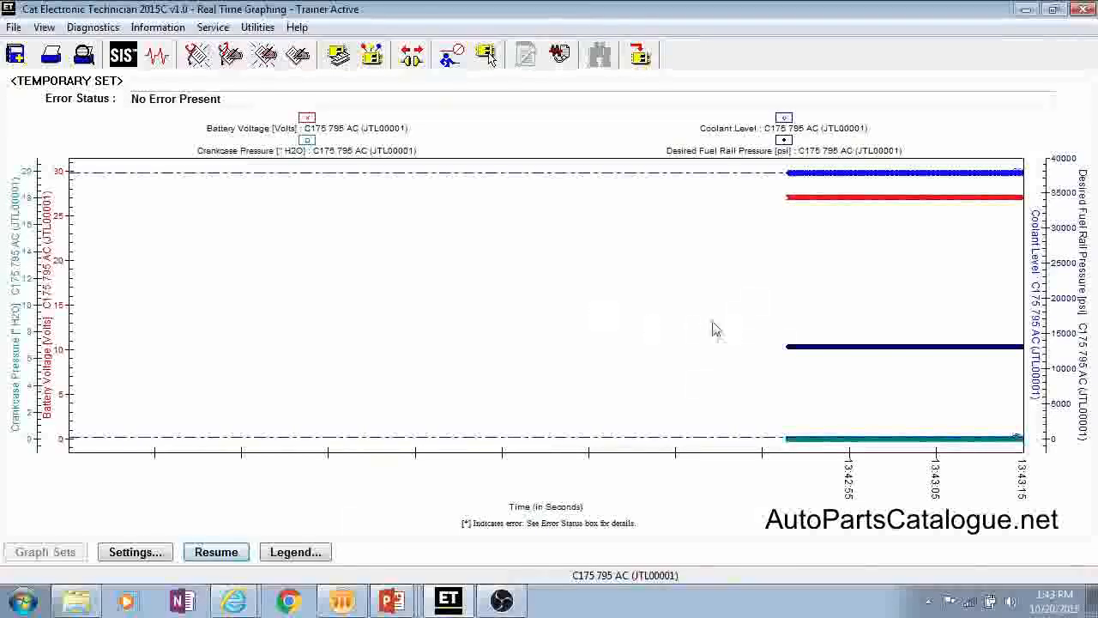
left_click(218, 553)
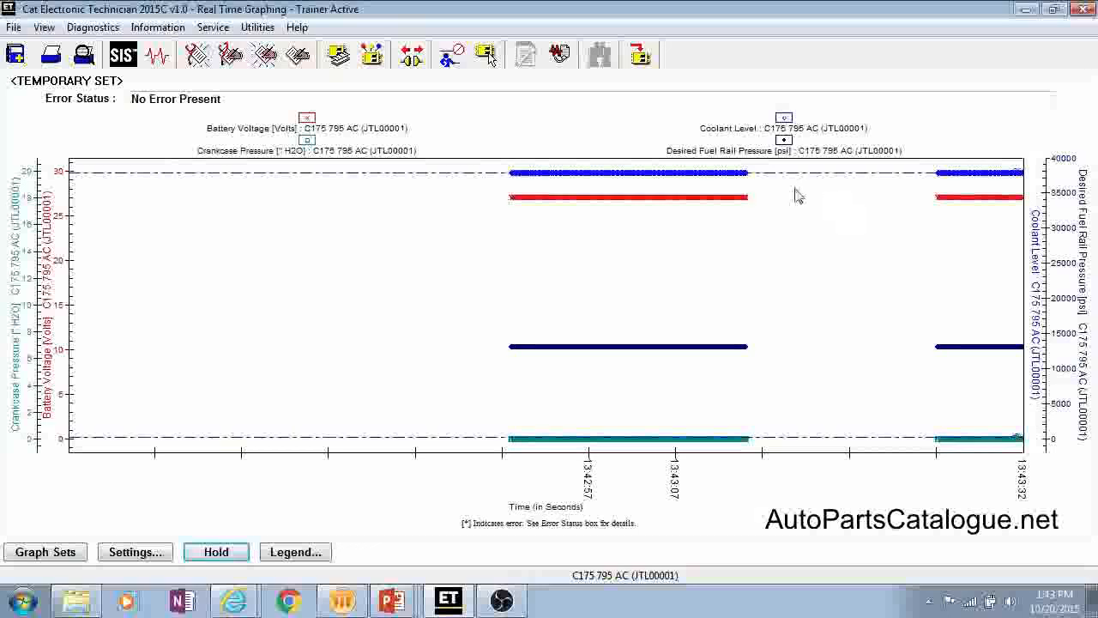
Step: Try removing Coolant Level and Crankcase Pressure from the temporary graph set, and cancel the graph set selection
left_click(44, 554)
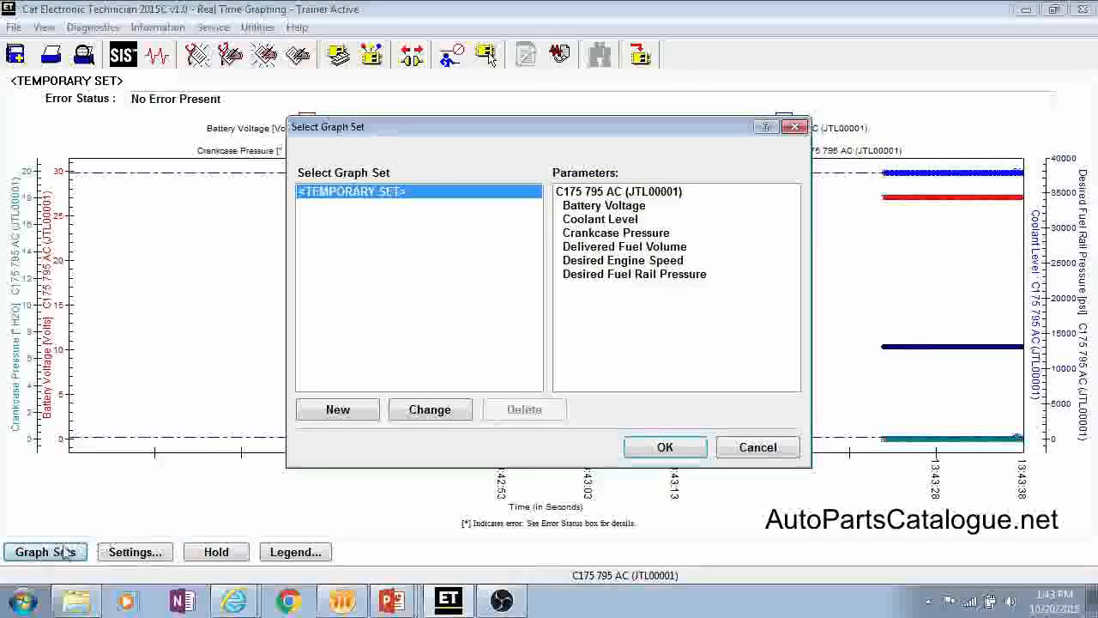
left_click(429, 409)
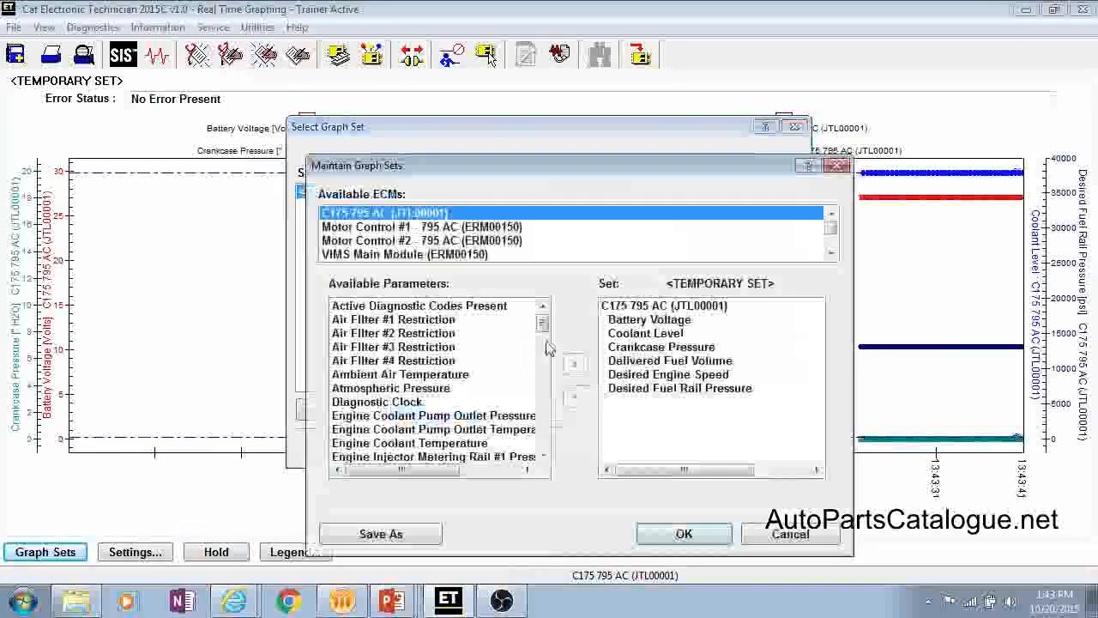
left_click(642, 332)
left_click(574, 395)
left_click(575, 396)
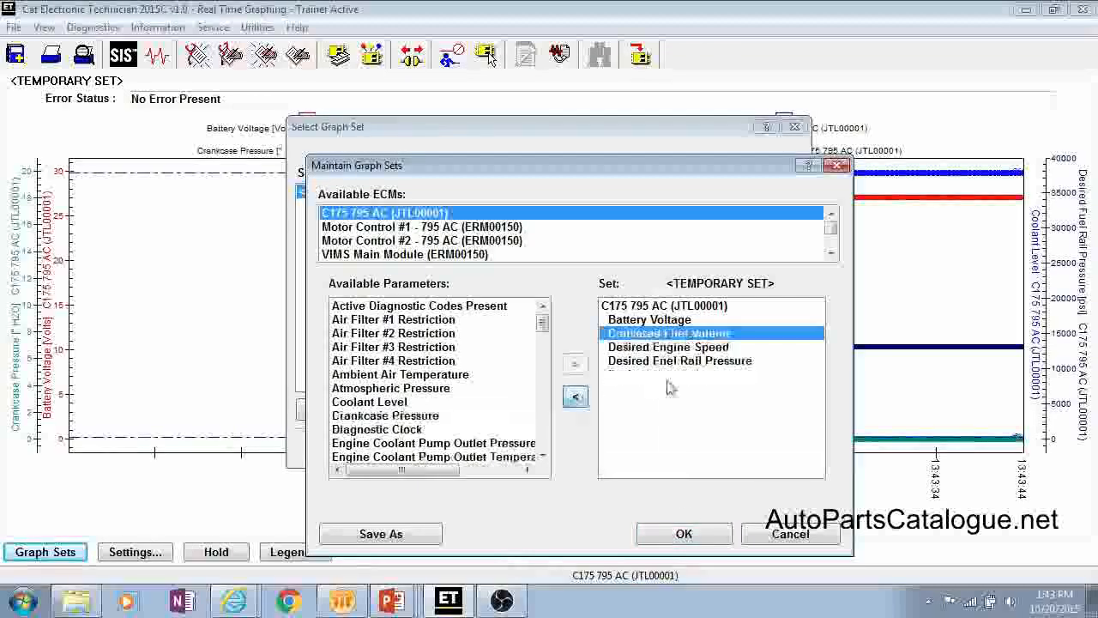
left_click(683, 533)
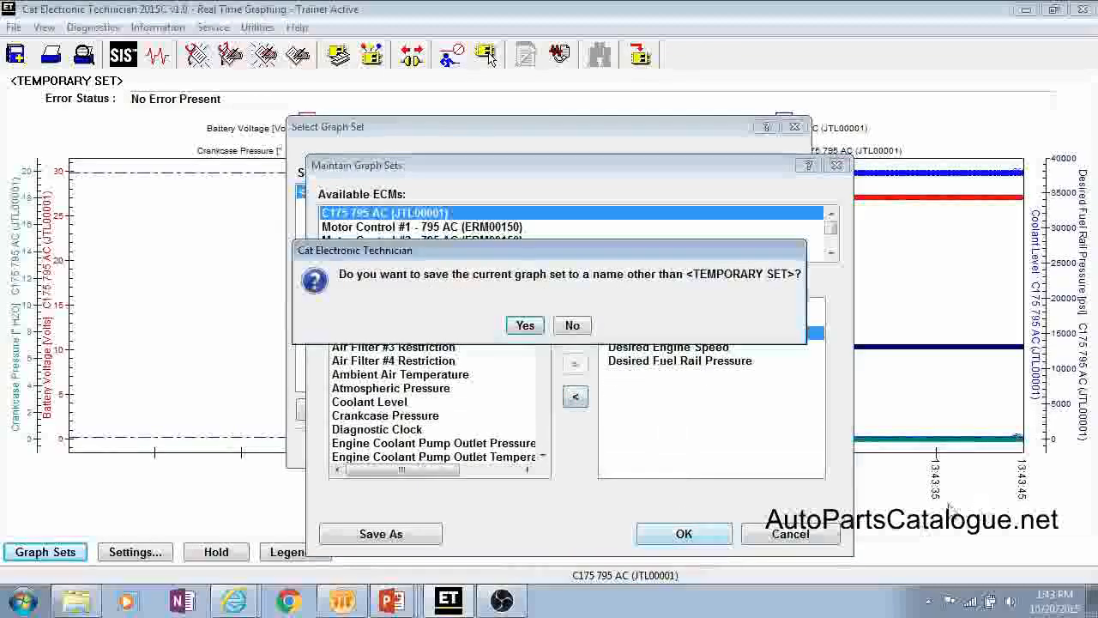
left_click(572, 325)
left_click(758, 447)
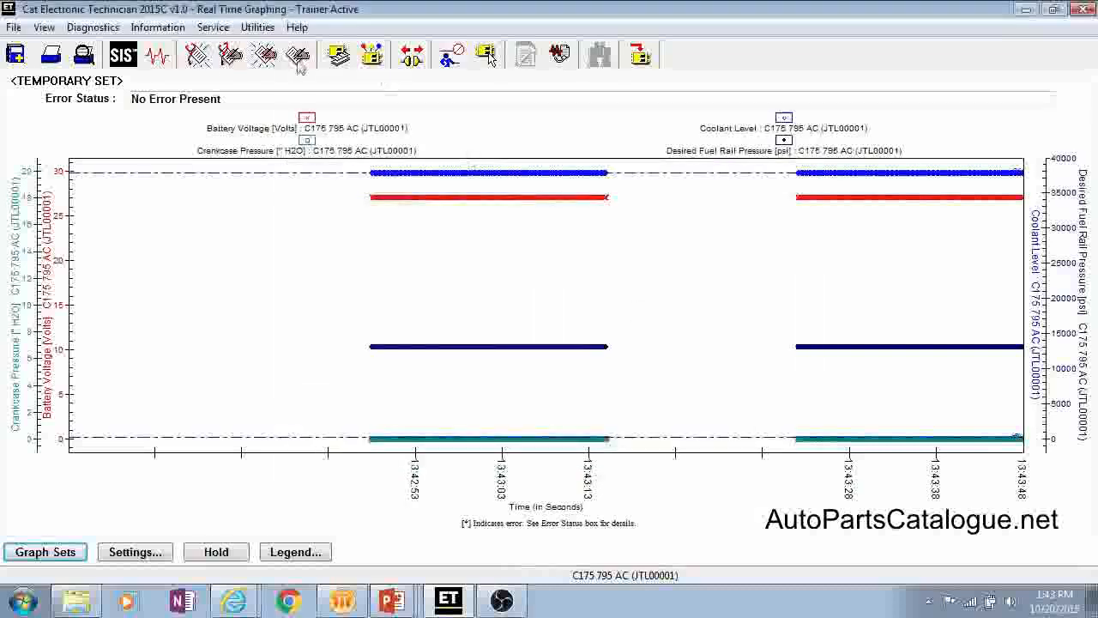
Step: Open the Snapshot Recorder with the Pressures group of the C175 795 AC engine and try to trigger a snapshot
left_click(157, 29)
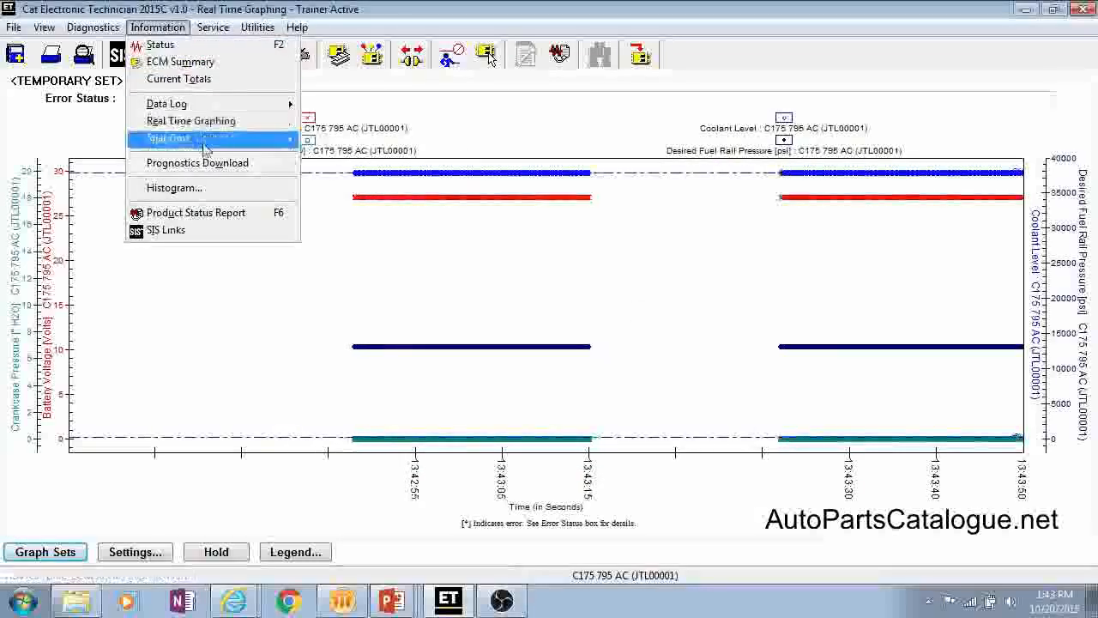
mouse_move(206, 151)
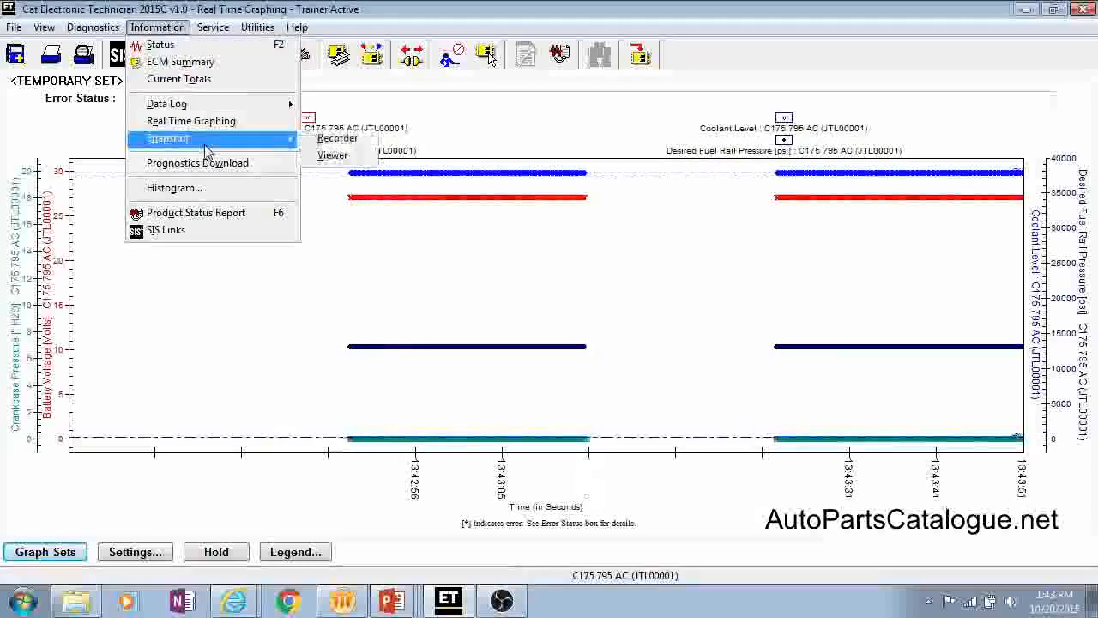
left_click(338, 138)
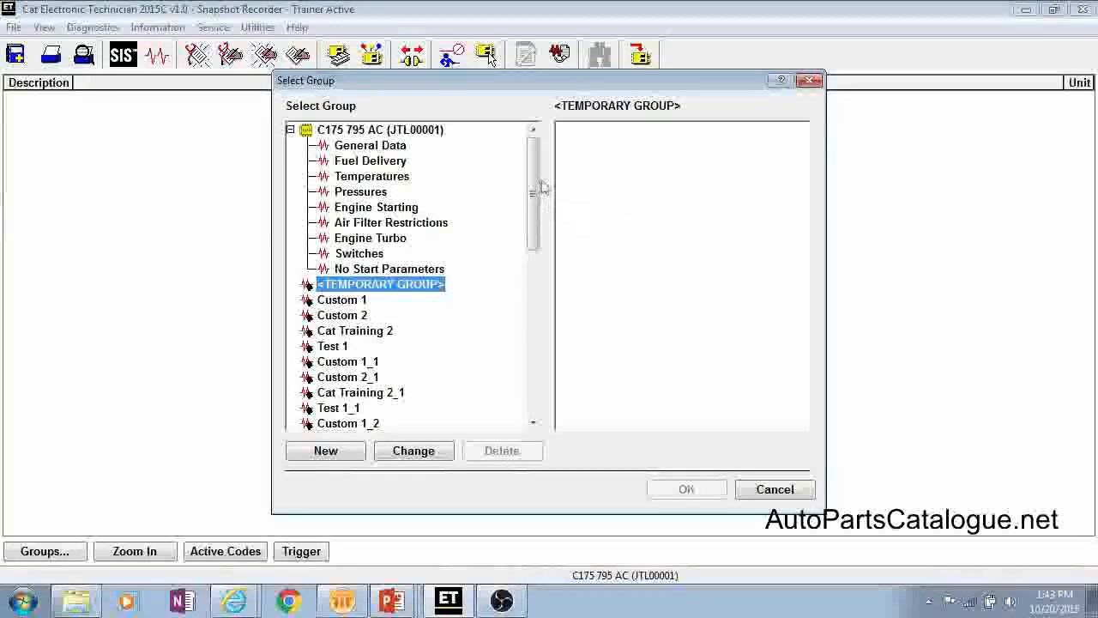
left_click(371, 178)
left_click(364, 192)
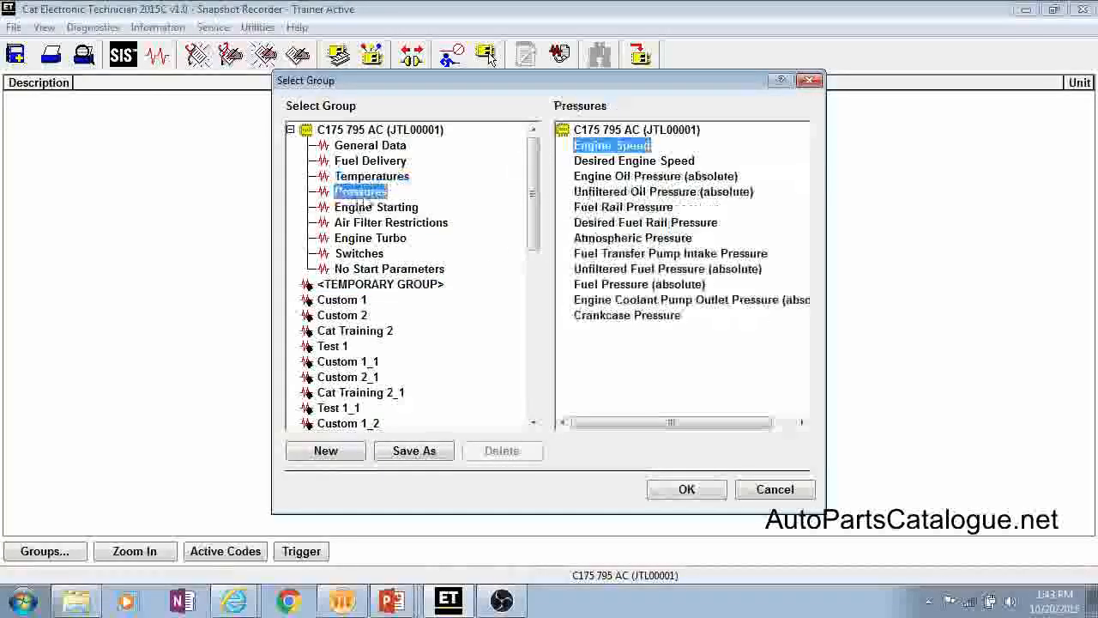
left_click(699, 492)
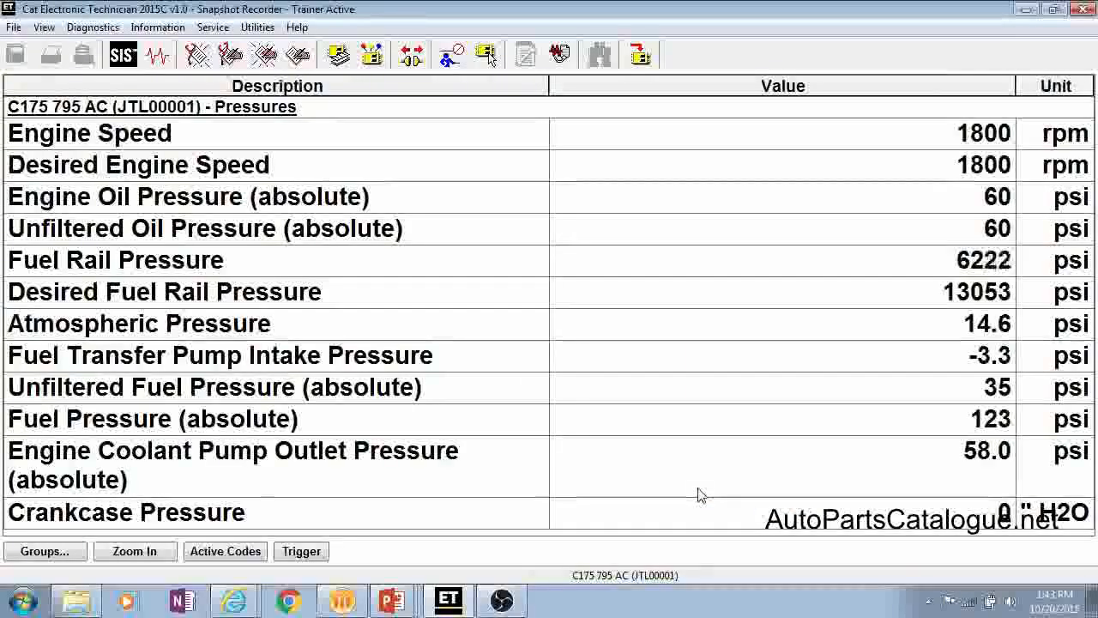
left_click(302, 552)
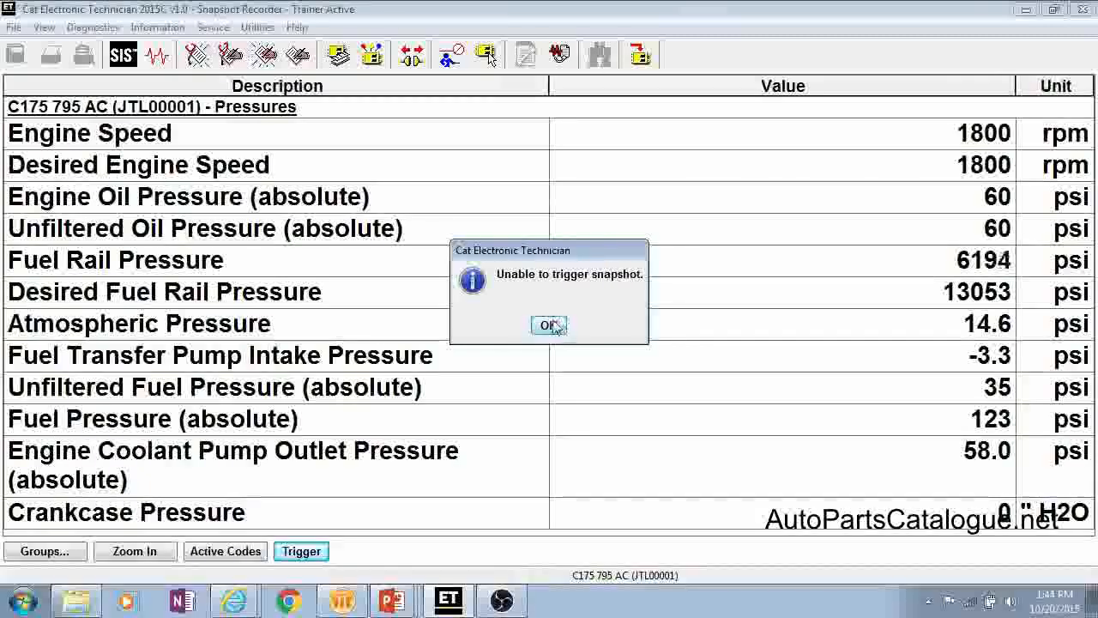
left_click(549, 326)
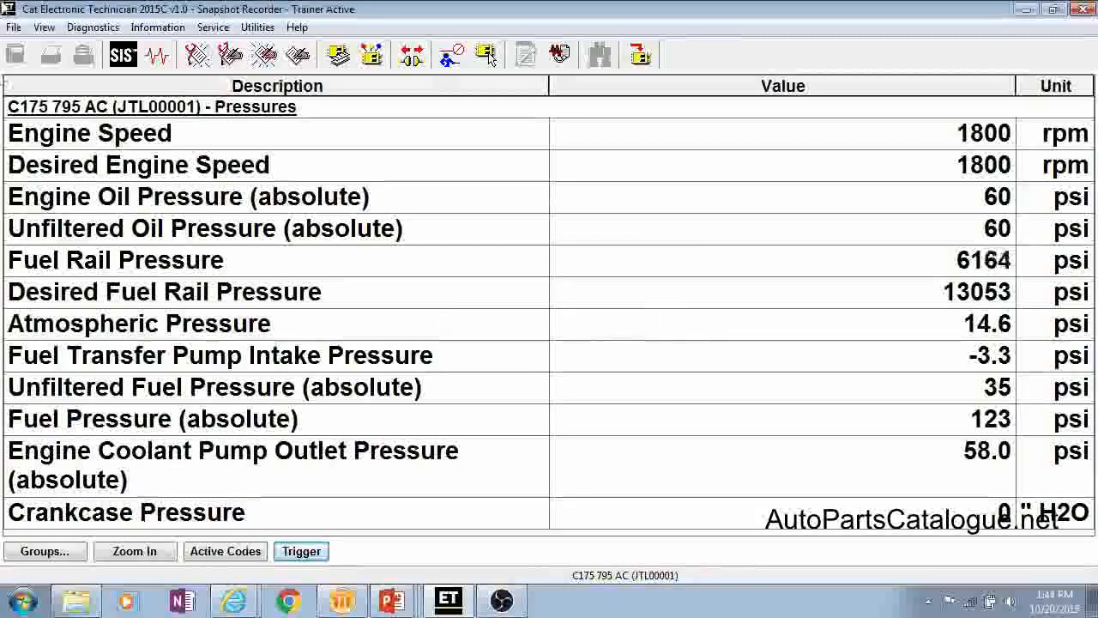
Step: Display the event-triggered histogram of Time vs Turbocharger #1 Compressor Inlet Pressure and look at its label view options
left_click(158, 27)
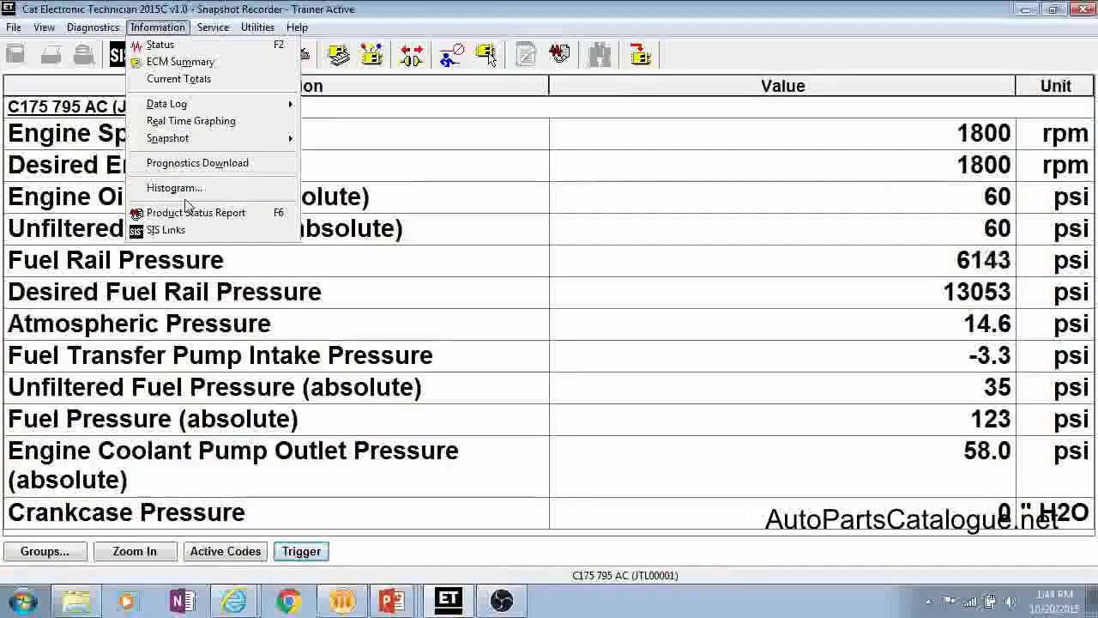
left_click(176, 189)
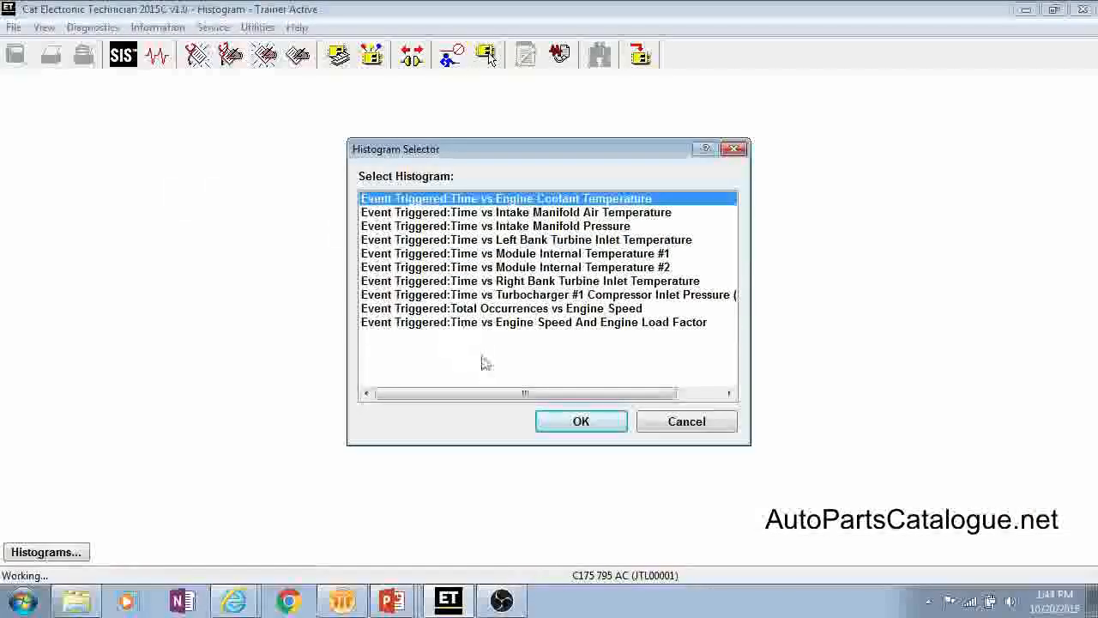
left_click(482, 296)
left_click(582, 423)
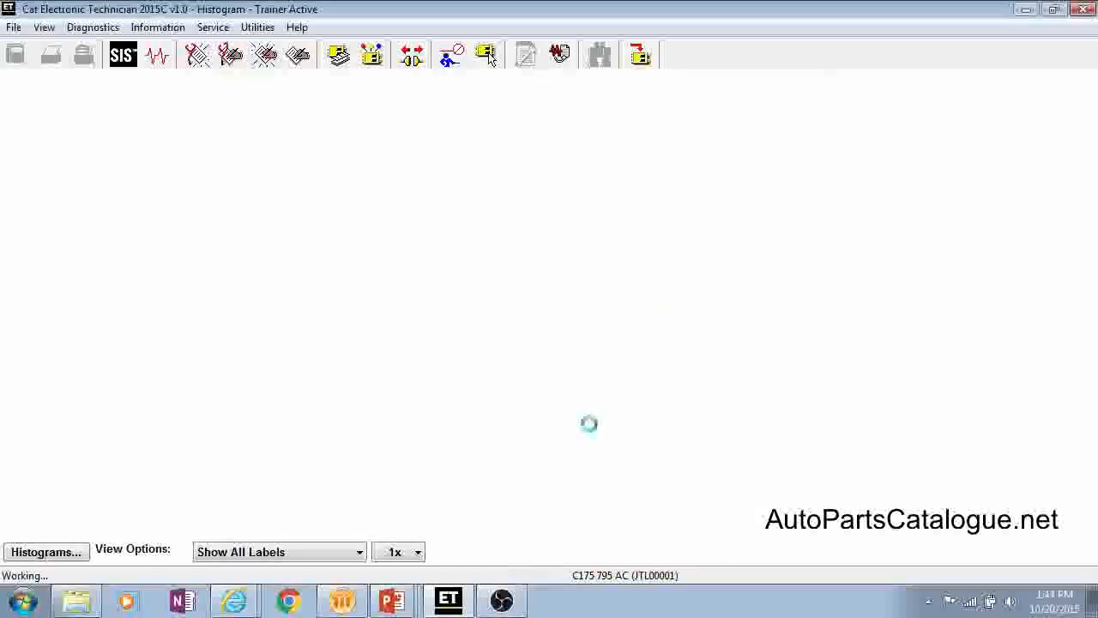
left_click(361, 551)
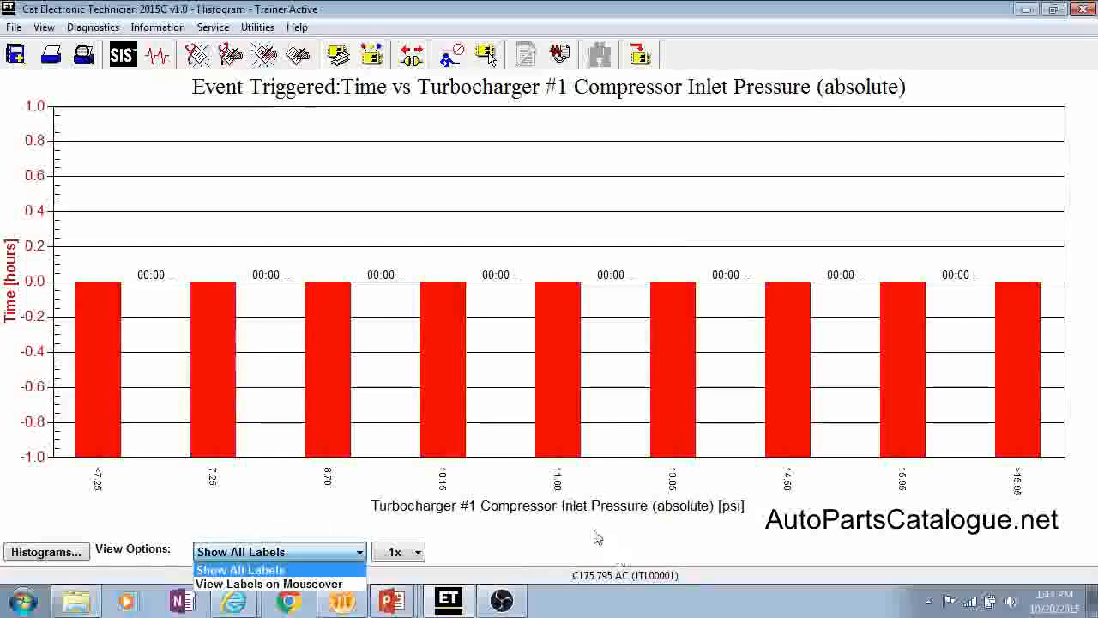
left_click(152, 30)
Step: Open SIS Links and examine the information types in the Document Structure documentation for ERM00150 on the Service Information System website
left_click(153, 29)
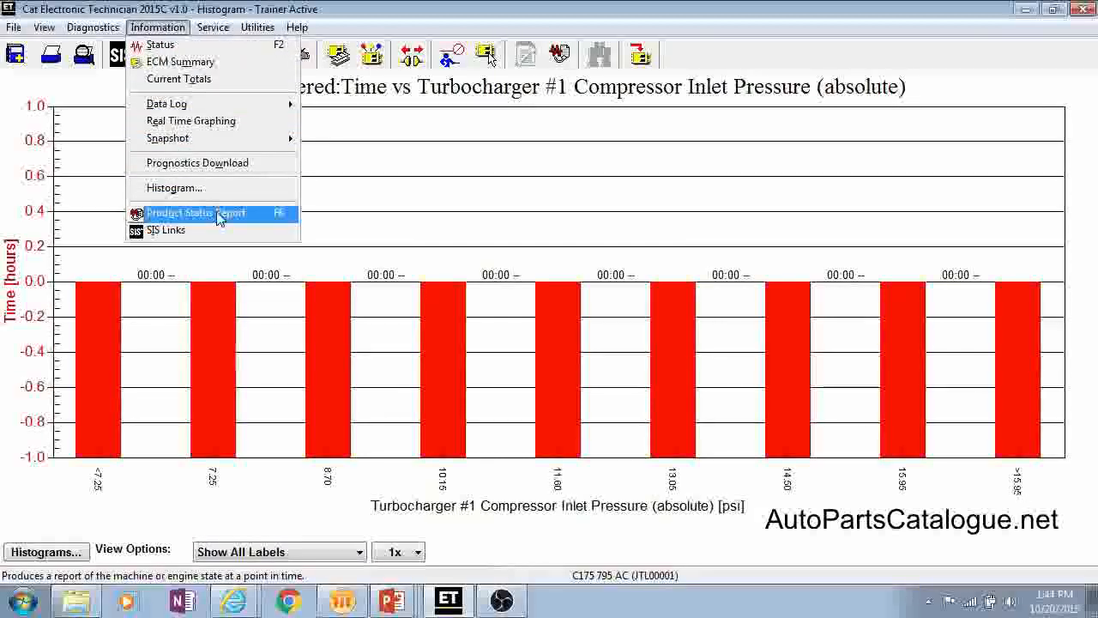
left_click(176, 237)
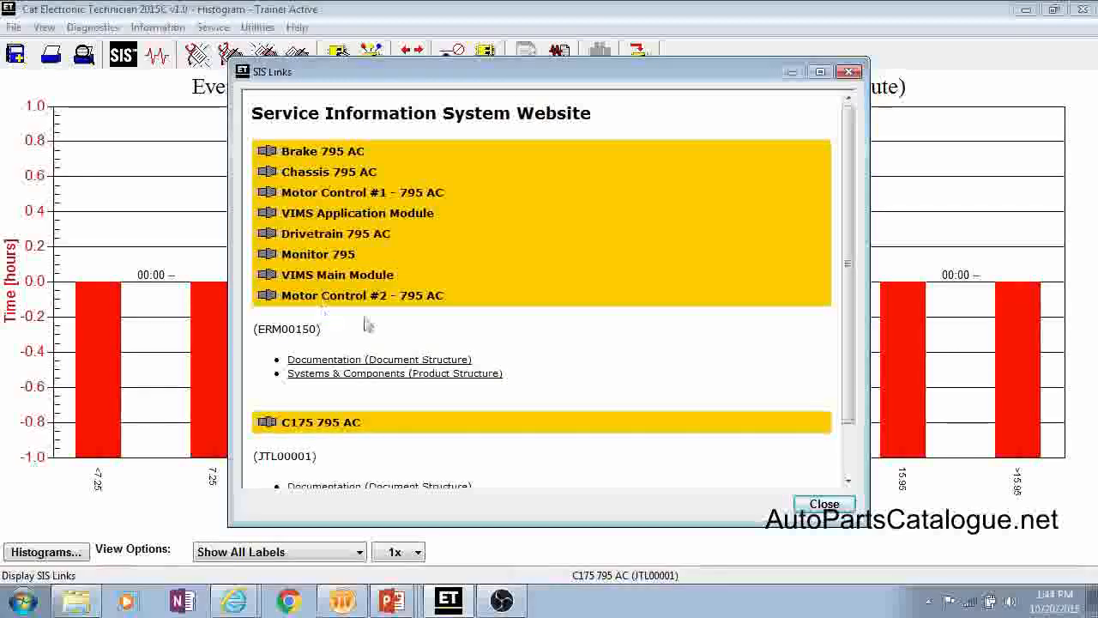
scroll(697, 343, "down", 2)
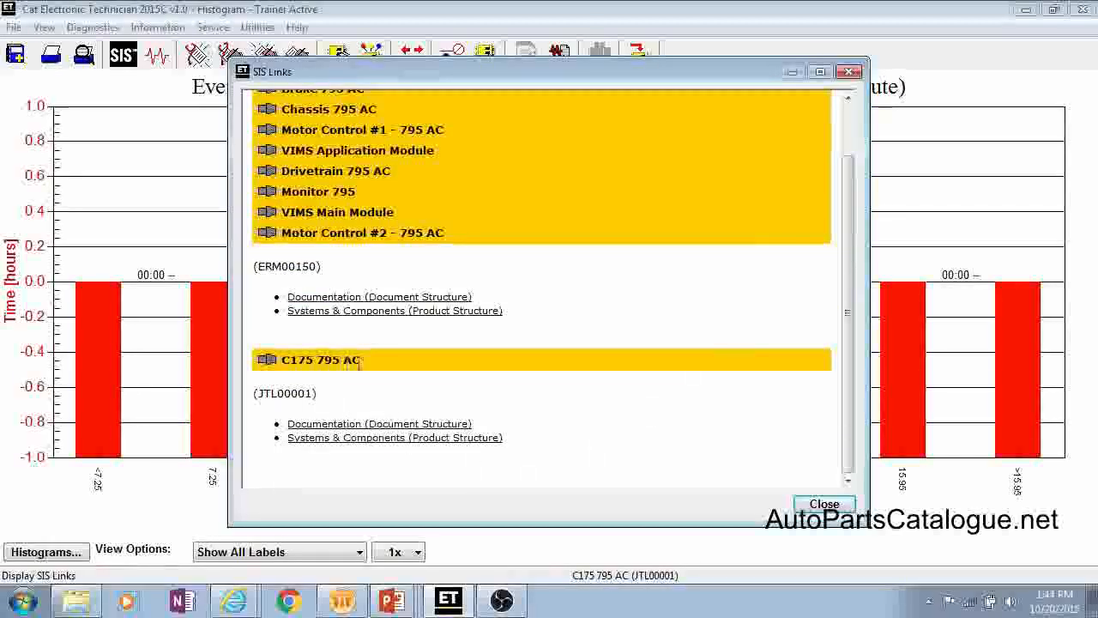
left_click(349, 300)
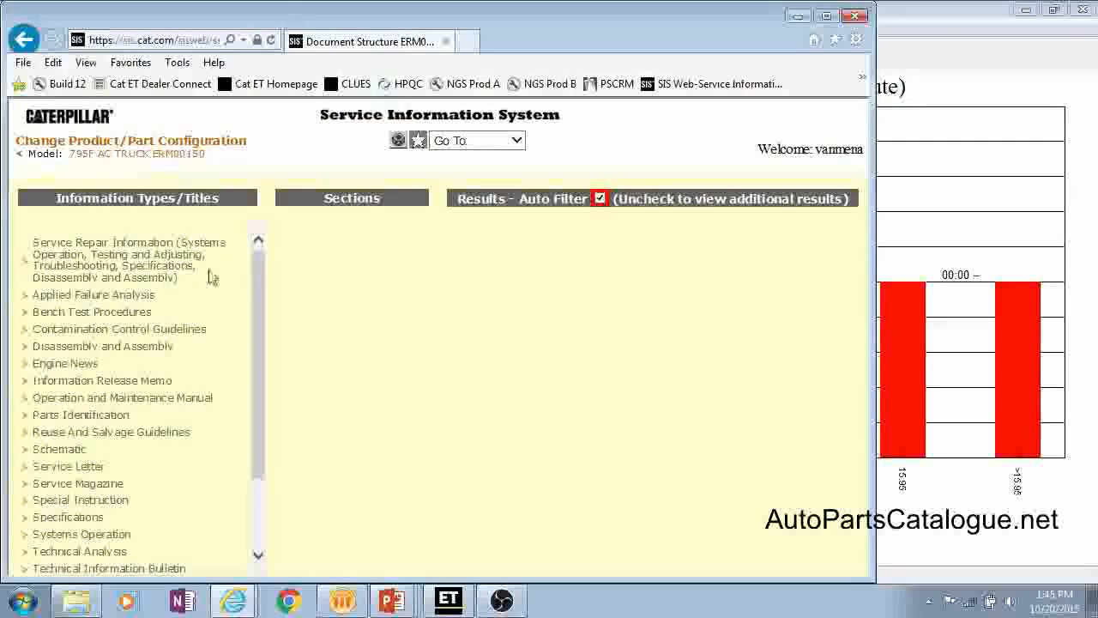
left_click_drag(253, 306, 221, 371)
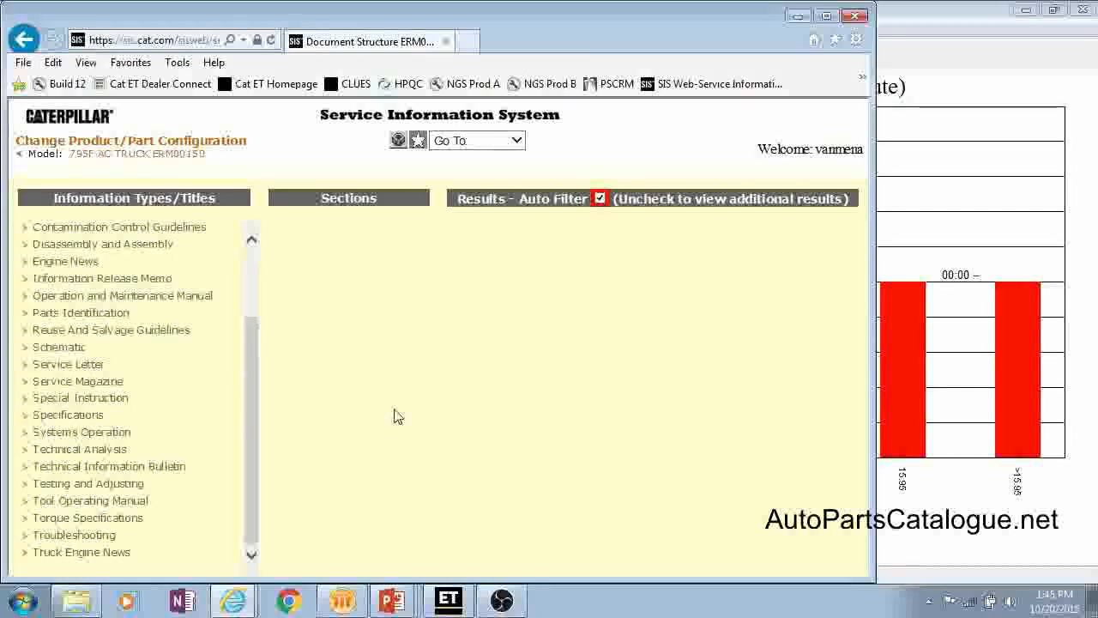
left_click_drag(254, 375, 257, 283)
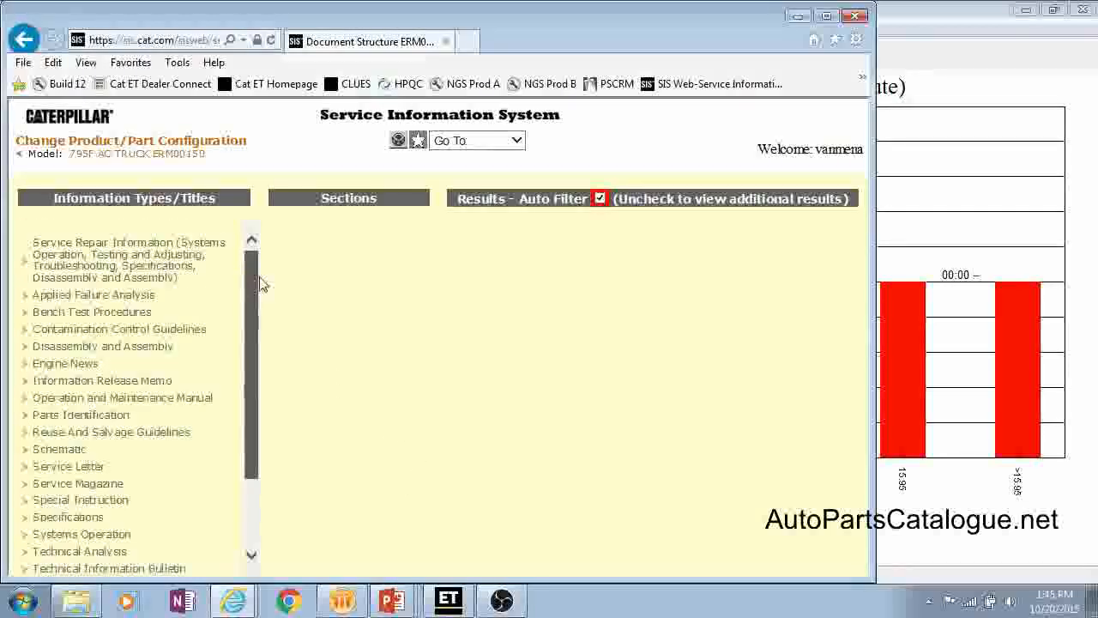
left_click(794, 17)
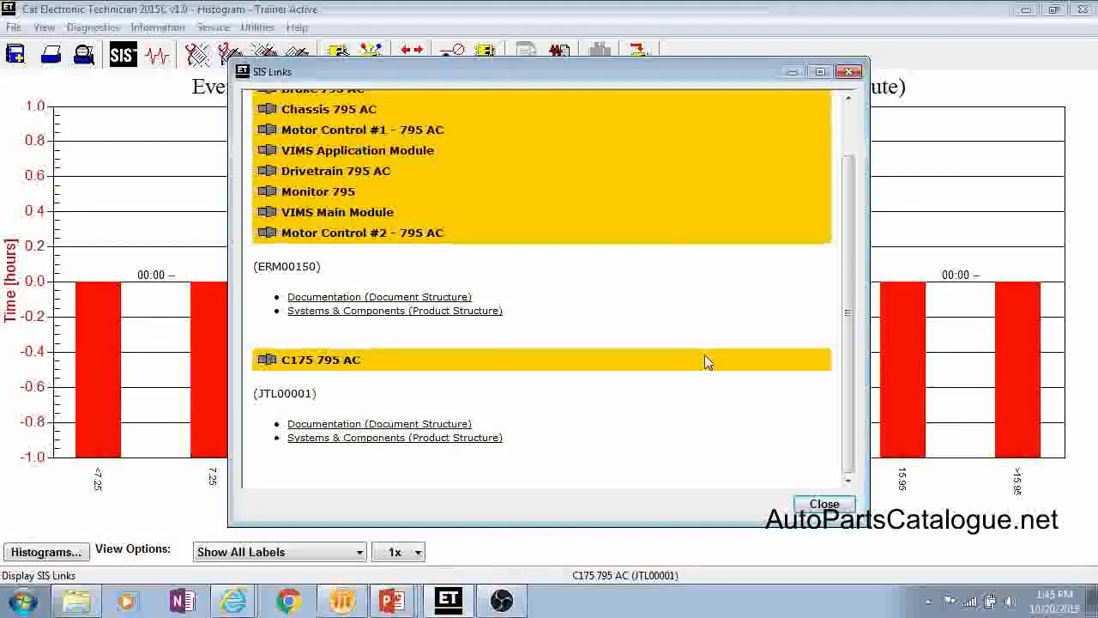